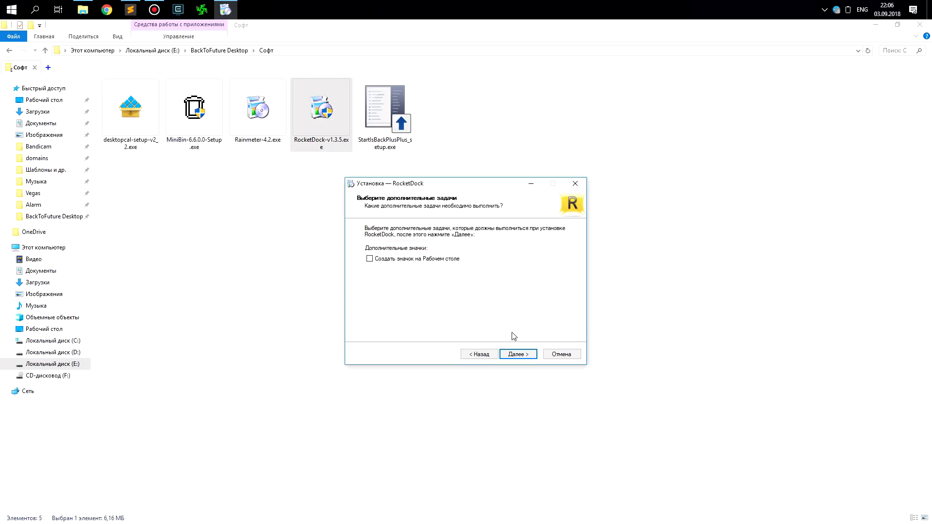
# Step: Complete the RocketDock installation without creating a desktop shortcut
pyautogui.click(436, 260)
pyautogui.click(523, 355)
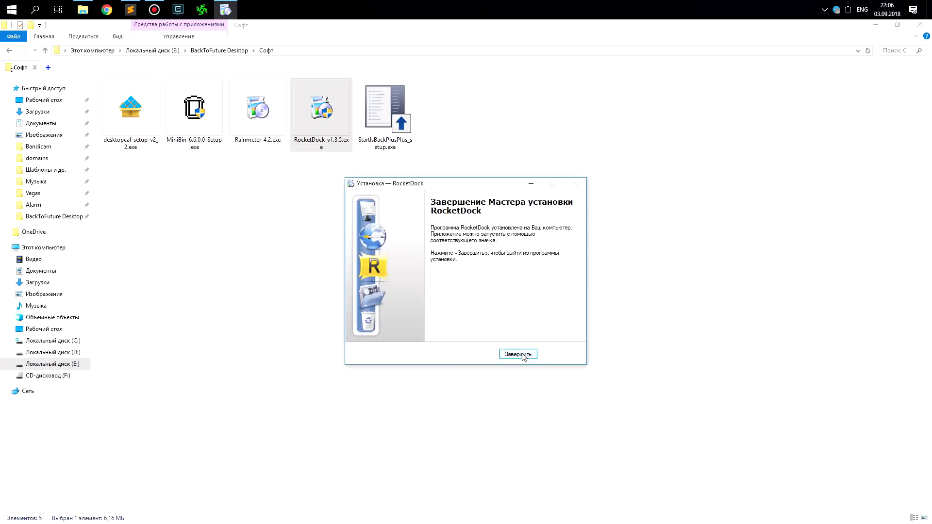
pyautogui.click(521, 355)
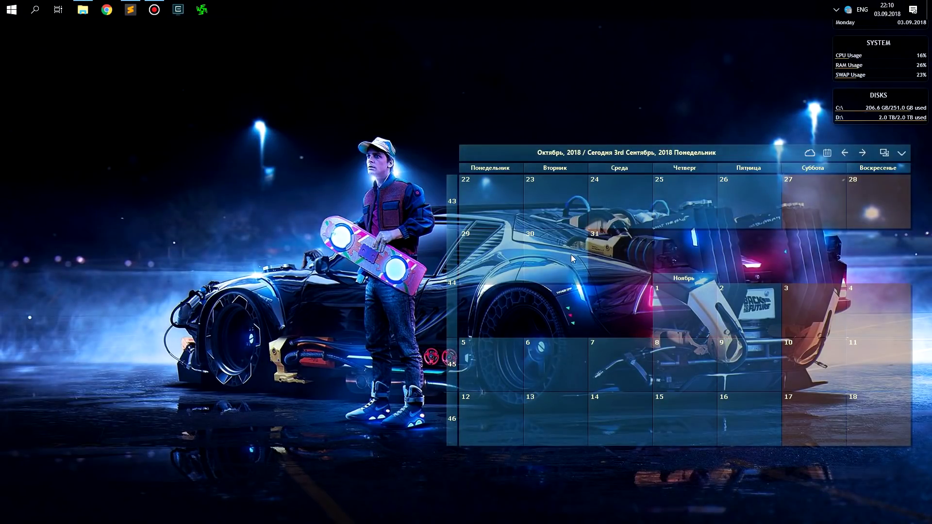
# Step: Unlock the desktop calendar, move it to the upper-left corner of the desktop, shrink it and lock it again
pyautogui.click(884, 154)
pyautogui.moveTo(773, 152); pyautogui.dragTo(327, 31)
pyautogui.moveTo(467, 327); pyautogui.dragTo(341, 235)
pyautogui.click(312, 32)
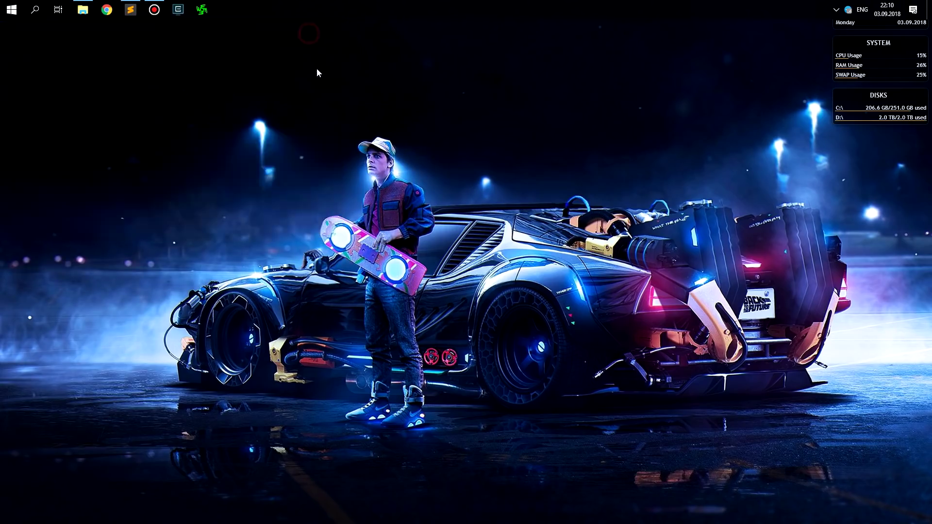
# Step: In the calendar settings, turn off the shadow and set the display mode to Месяцы целиком
pyautogui.click(330, 32)
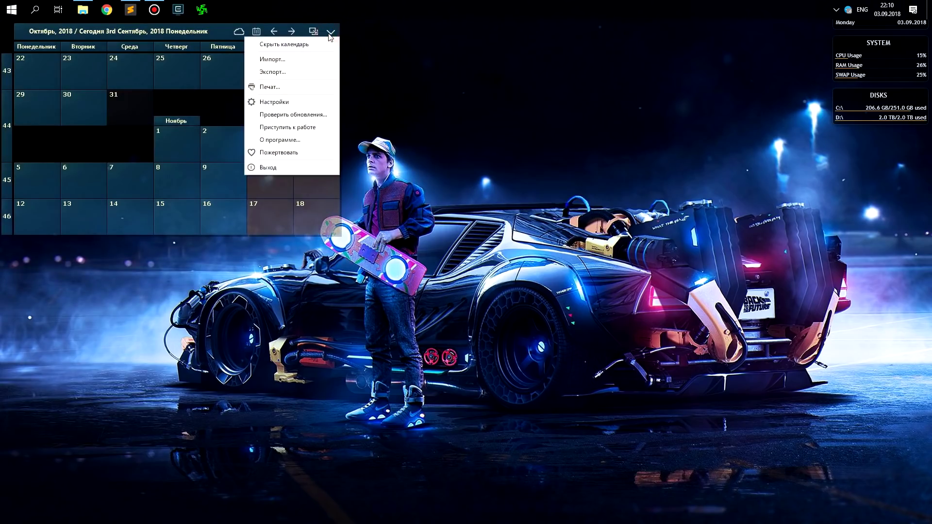
pyautogui.click(278, 103)
pyautogui.click(470, 275)
pyautogui.click(534, 235)
pyautogui.click(528, 266)
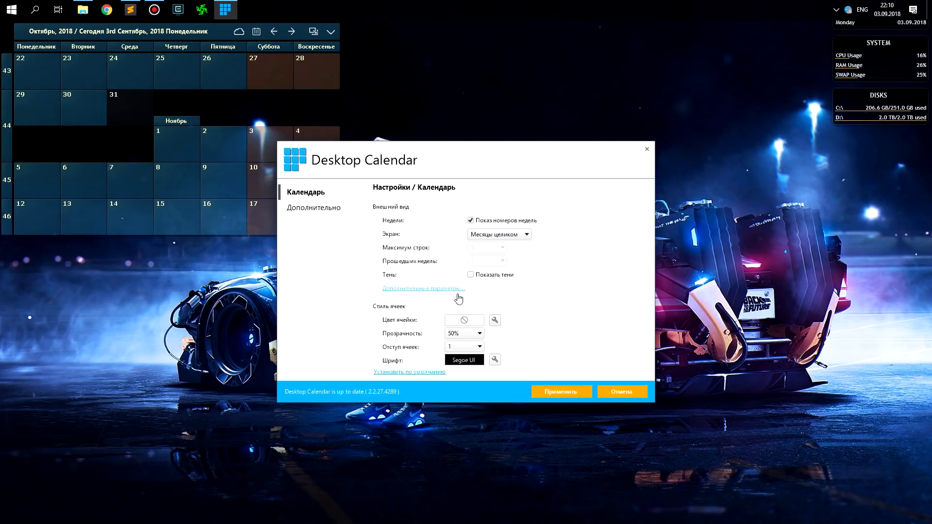
# Step: Style the calendar cells with a near-black colour, 30% transparency and a cell spacing of 3, and apply the settings
pyautogui.click(465, 320)
pyautogui.click(516, 331)
pyautogui.click(465, 333)
pyautogui.click(459, 367)
pyautogui.click(479, 347)
pyautogui.click(461, 376)
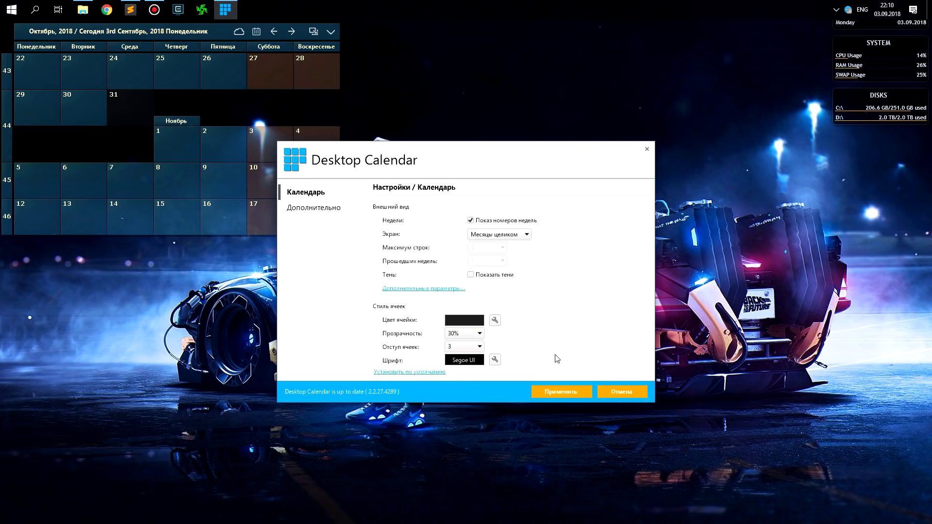
pyautogui.click(558, 393)
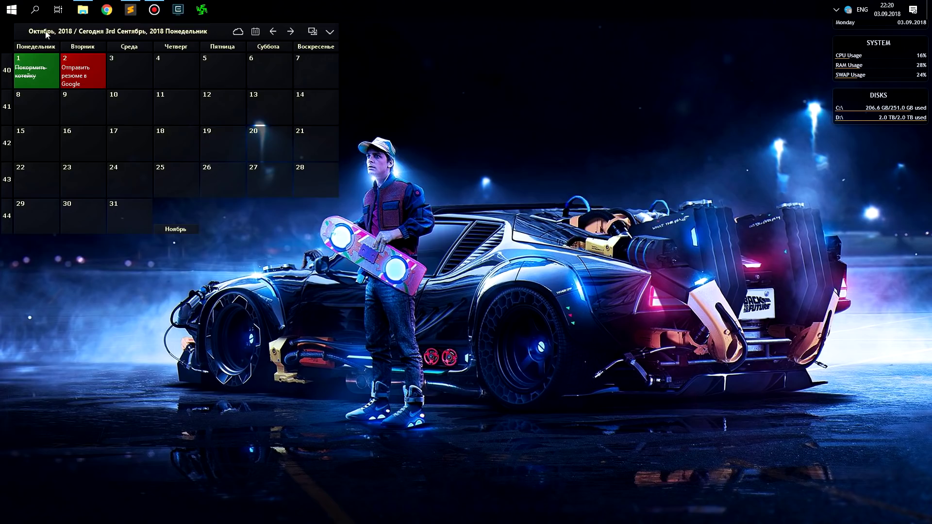
# Step: Launch RocketDock and open its dock settings
pyautogui.click(11, 10)
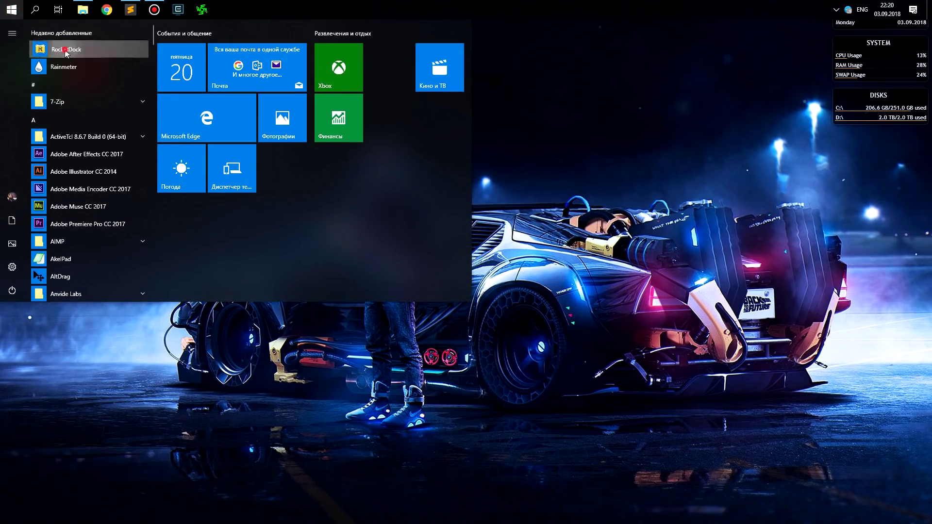
pyautogui.click(66, 49)
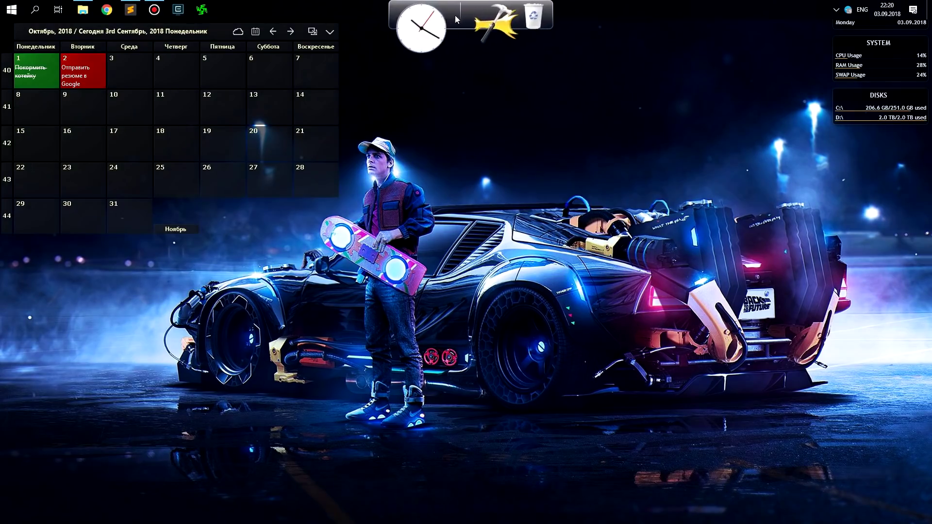
pyautogui.rightClick(459, 14)
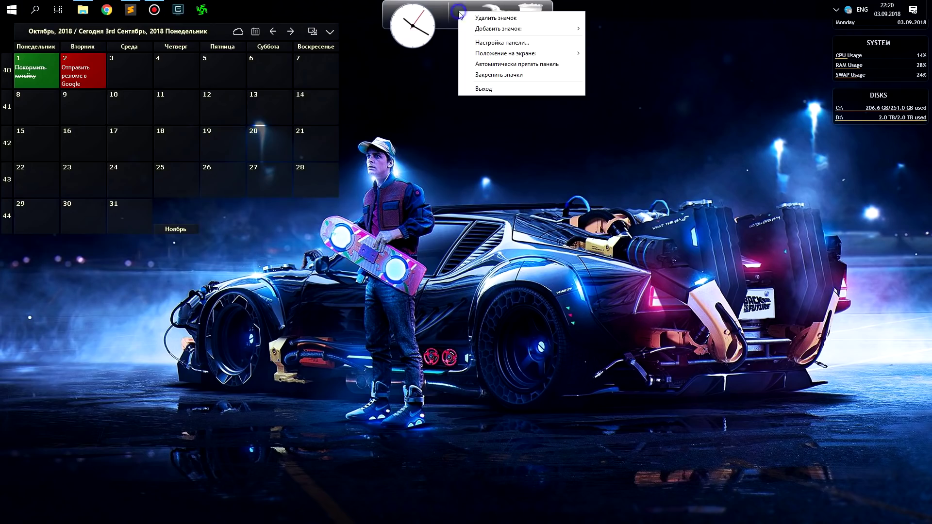
pyautogui.click(502, 42)
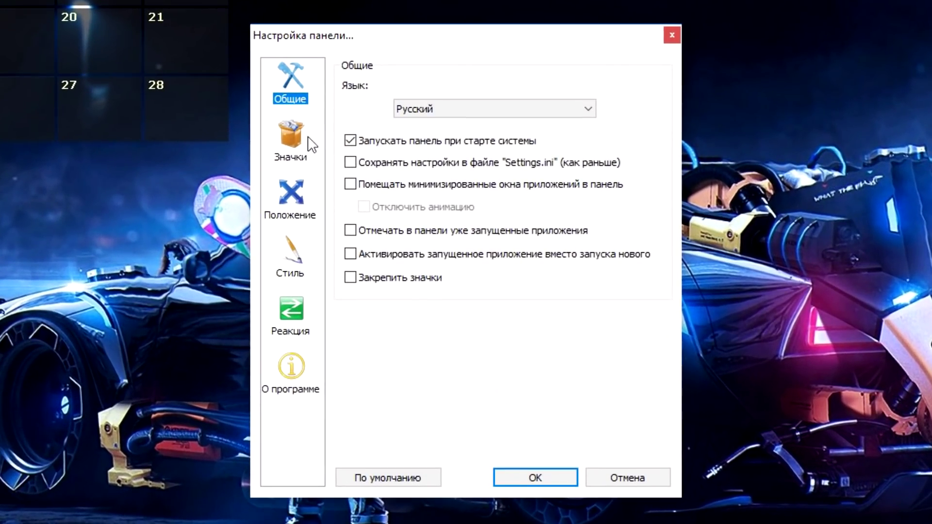
# Step: Set dock icon quality to Высокое (Медленнее), base size to 52px and enlargement to 10px, and reduce the neighbouring icon count and enlargement time
pyautogui.click(294, 139)
pyautogui.click(492, 114)
pyautogui.click(431, 156)
pyautogui.click(461, 235)
pyautogui.moveTo(462, 235); pyautogui.dragTo(464, 236)
pyautogui.moveTo(478, 331); pyautogui.dragTo(430, 343)
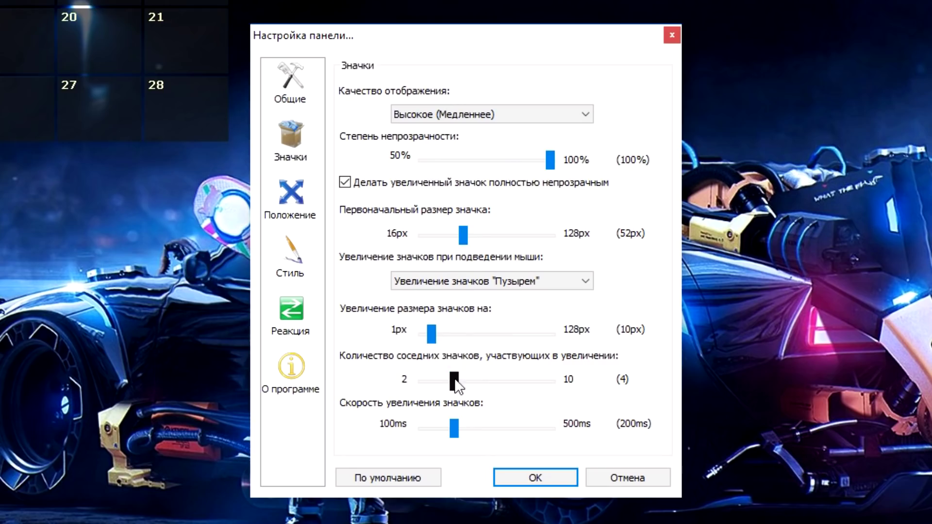
pyautogui.moveTo(439, 386); pyautogui.dragTo(427, 385)
pyautogui.moveTo(454, 428); pyautogui.dragTo(422, 429)
# Step: Place the dock along the bottom edge of the screen and change its layering relative to other windows
pyautogui.click(311, 210)
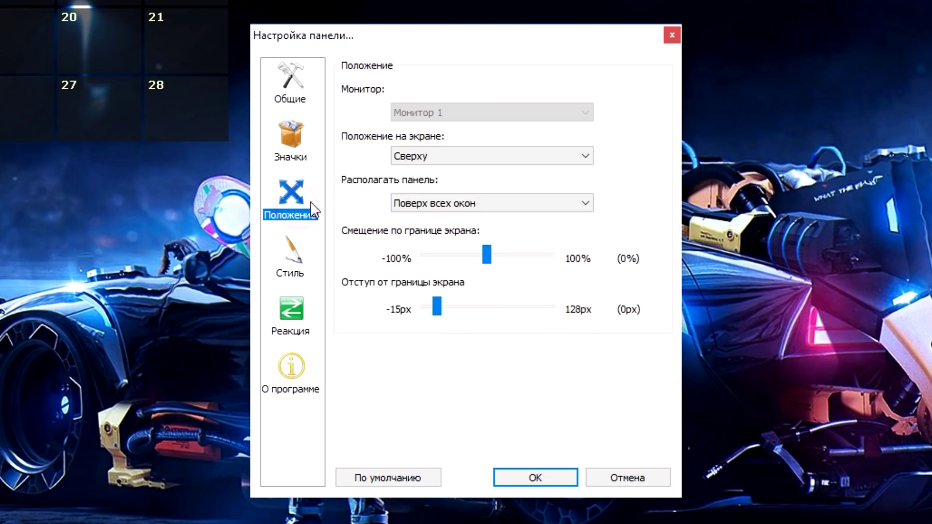
pyautogui.click(416, 156)
pyautogui.click(413, 184)
pyautogui.click(421, 203)
pyautogui.click(442, 244)
# Step: Set the dock theme to Blank and toggle the style checkbox beneath the opacity setting
pyautogui.click(308, 260)
pyautogui.click(437, 111)
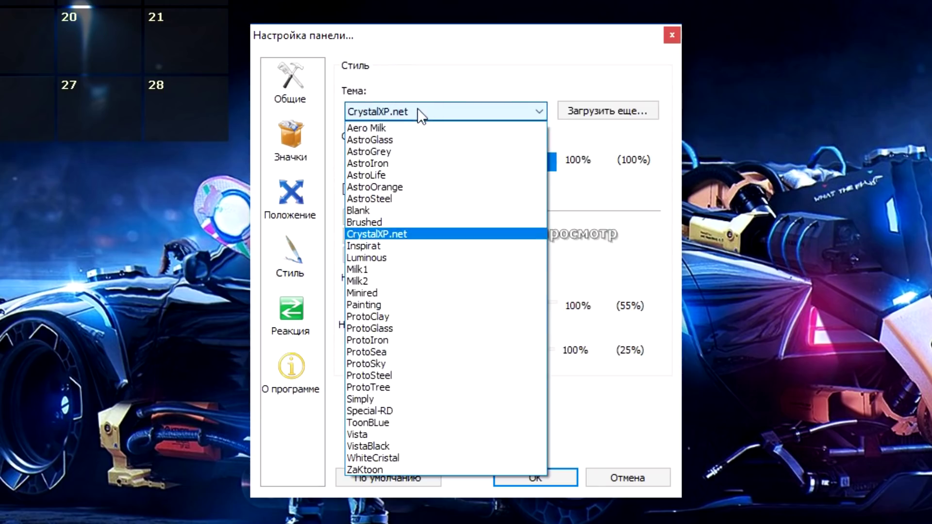
pyautogui.click(380, 211)
pyautogui.click(369, 190)
# Step: Set the icon selection effect to Использовать эффекты UberIcon and save the dock settings
pyautogui.click(293, 313)
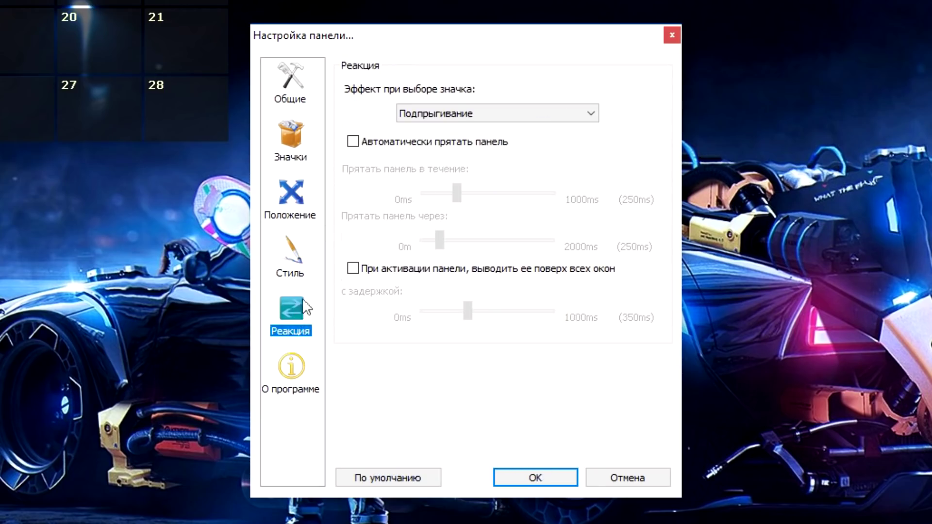
pyautogui.click(496, 113)
pyautogui.click(451, 141)
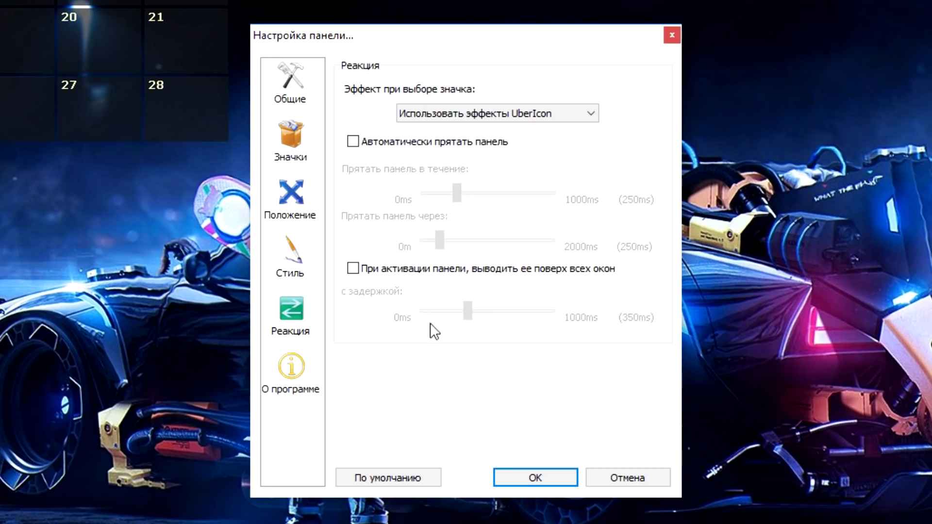
pyautogui.click(522, 480)
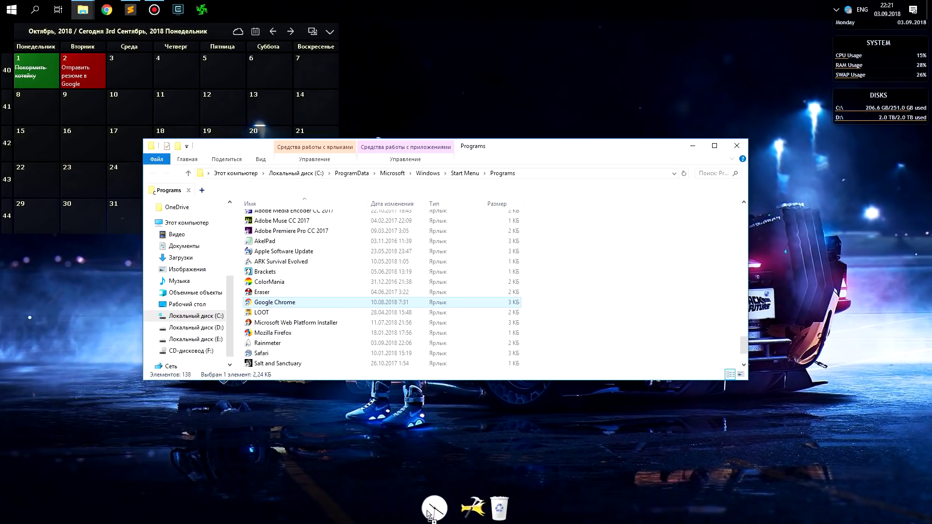
# Step: Add Google Chrome, ColorMania, Mozilla Firefox, Safari, Brackets and one more program shortcut from the Programs folder to the dock
pyautogui.moveTo(275, 302); pyautogui.dragTo(422, 510)
pyautogui.moveTo(269, 282); pyautogui.dragTo(428, 510)
pyautogui.moveTo(273, 333); pyautogui.dragTo(420, 509)
pyautogui.moveTo(261, 353); pyautogui.dragTo(422, 509)
pyautogui.moveTo(265, 271); pyautogui.dragTo(446, 509)
pyautogui.scroll(-2, 311, 291)
pyautogui.moveTo(265, 322); pyautogui.dragTo(480, 504)
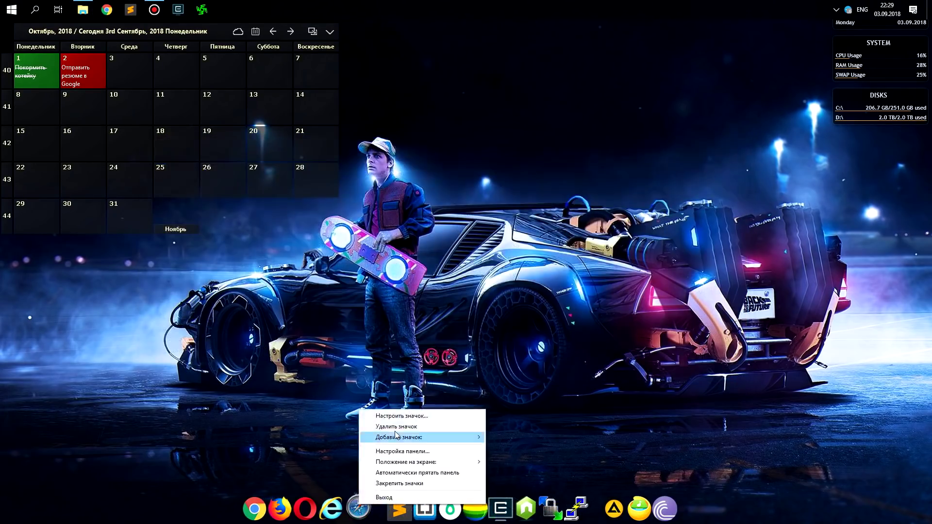
# Step: Change the Safari dock item's icon to Safari.png
pyautogui.click(401, 416)
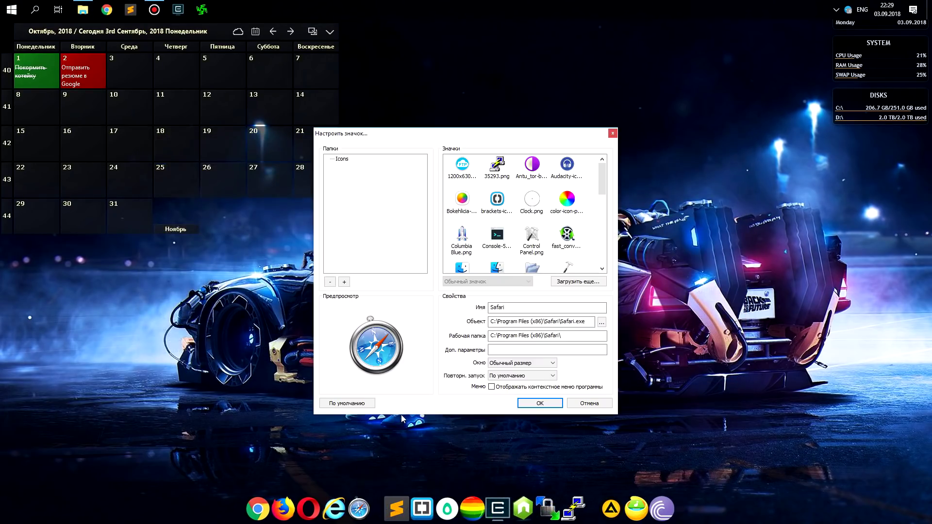
pyautogui.moveTo(602, 186); pyautogui.dragTo(599, 252)
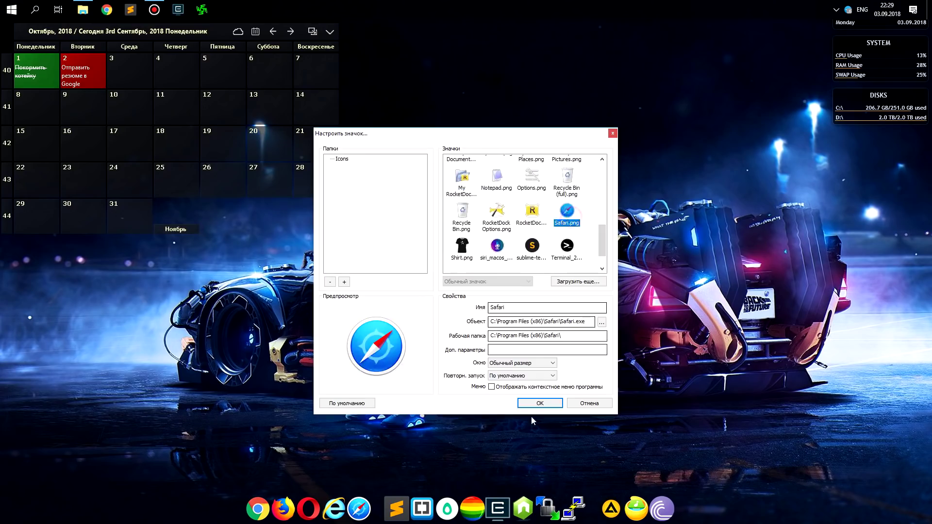
pyautogui.click(539, 403)
# Step: Change the Sublime Text dock item's icon to the round black Sublime Text image
pyautogui.rightClick(396, 507)
pyautogui.click(436, 418)
pyautogui.scroll(-5, 525, 214)
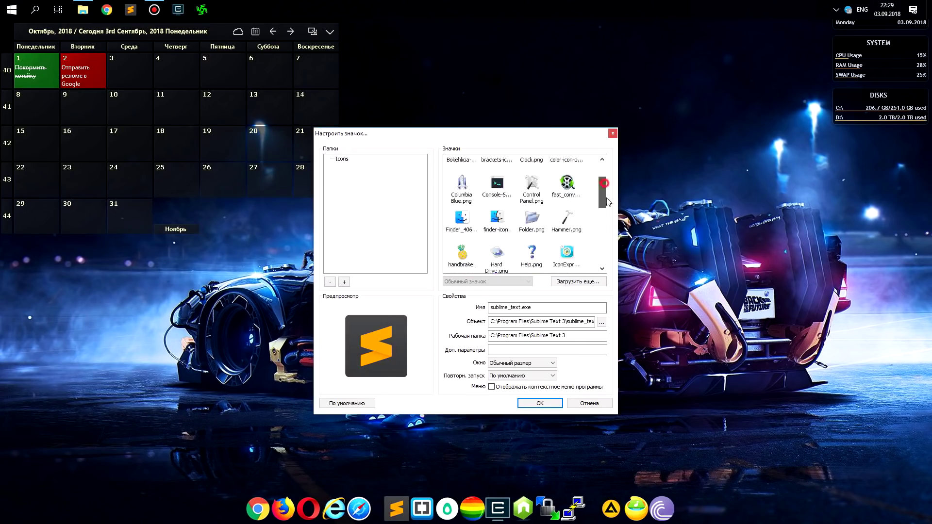
pyautogui.click(532, 227)
pyautogui.click(537, 405)
# Step: Change the Brackets dock item's icon to brackets-icon.png
pyautogui.rightClick(422, 508)
pyautogui.click(459, 418)
pyautogui.scroll(-5, 533, 235)
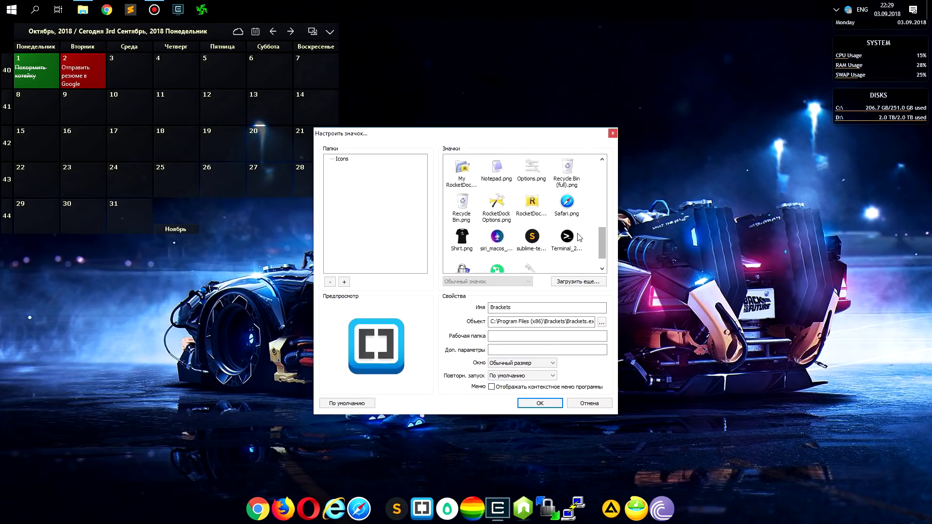
pyautogui.scroll(3, 533, 235)
pyautogui.click(498, 179)
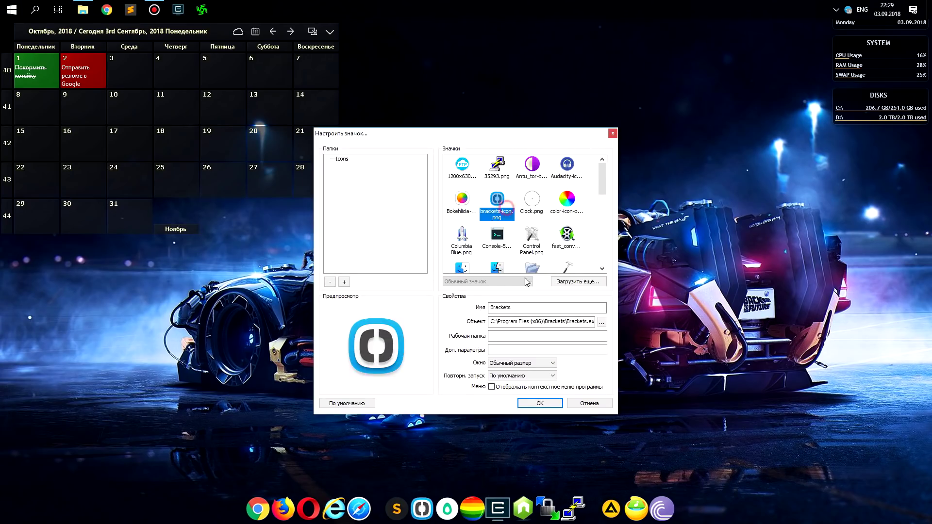
pyautogui.click(540, 403)
# Step: Change the ColorMania dock item's icon to the round colour-wheel image
pyautogui.rightClick(469, 507)
pyautogui.click(505, 419)
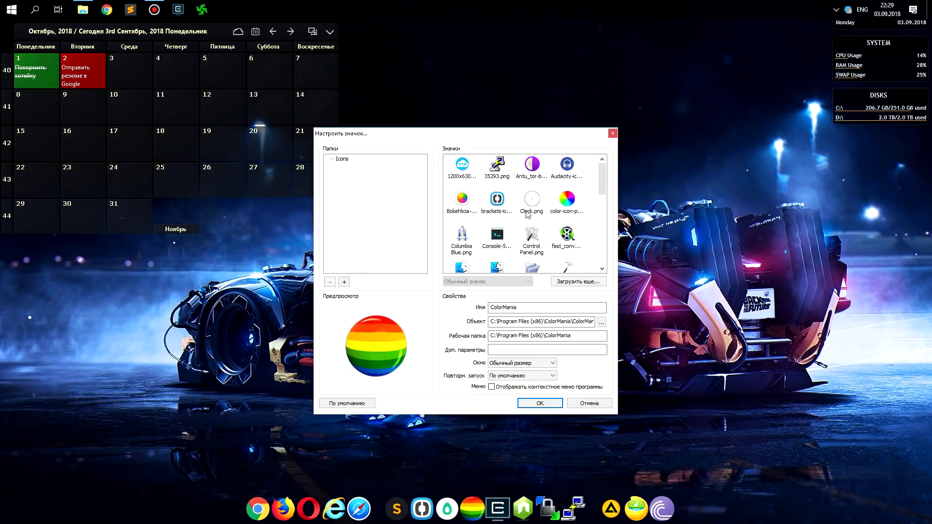
pyautogui.click(566, 199)
pyautogui.click(540, 403)
# Step: Change the icon of the dock item after ColorMania to the Console terminal image
pyautogui.rightClick(497, 507)
pyautogui.click(505, 419)
pyautogui.click(497, 235)
pyautogui.click(535, 402)
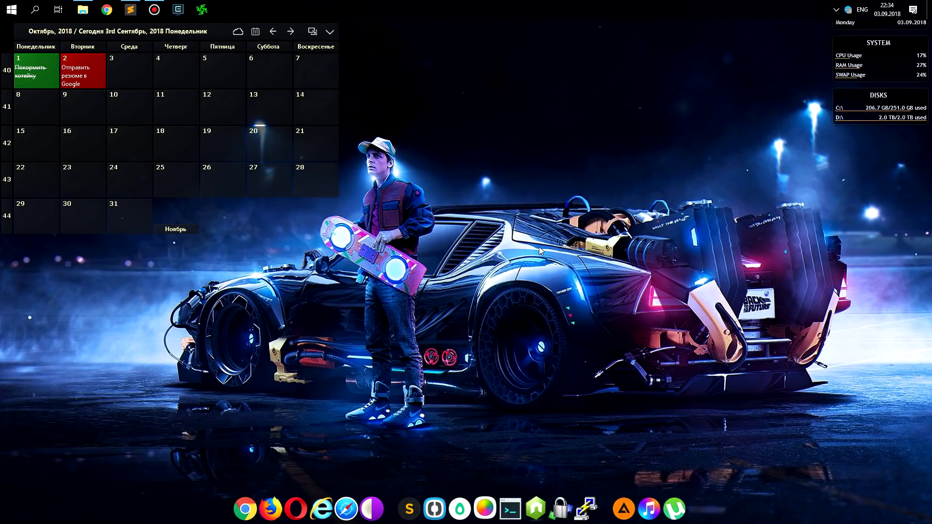
# Step: Install the ThinBar skin package from the Rainmeter folder in Все файлы, applying its included layout
pyautogui.click(82, 10)
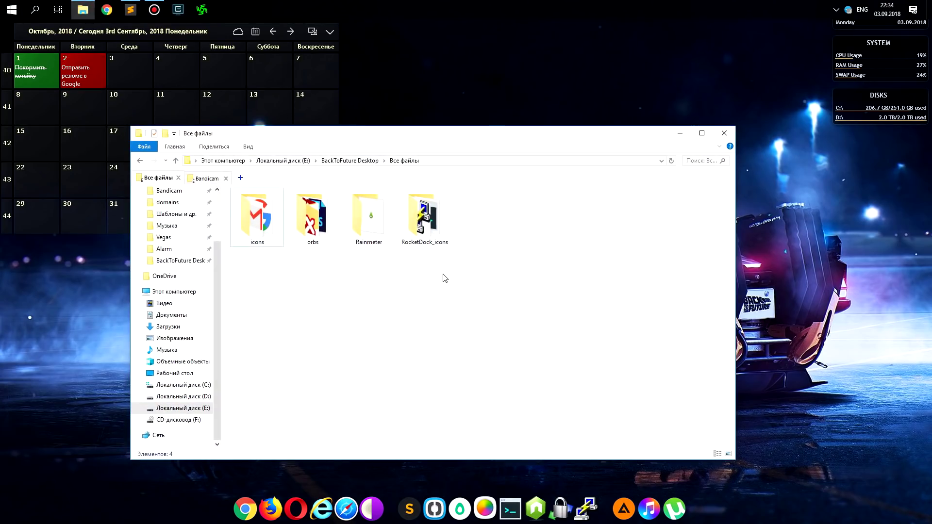
pyautogui.doubleClick(369, 219)
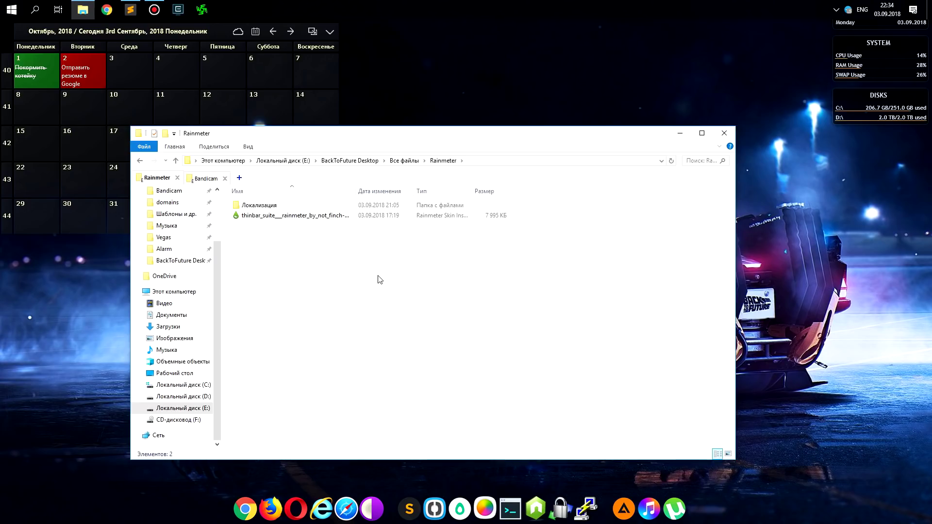
pyautogui.doubleClick(308, 216)
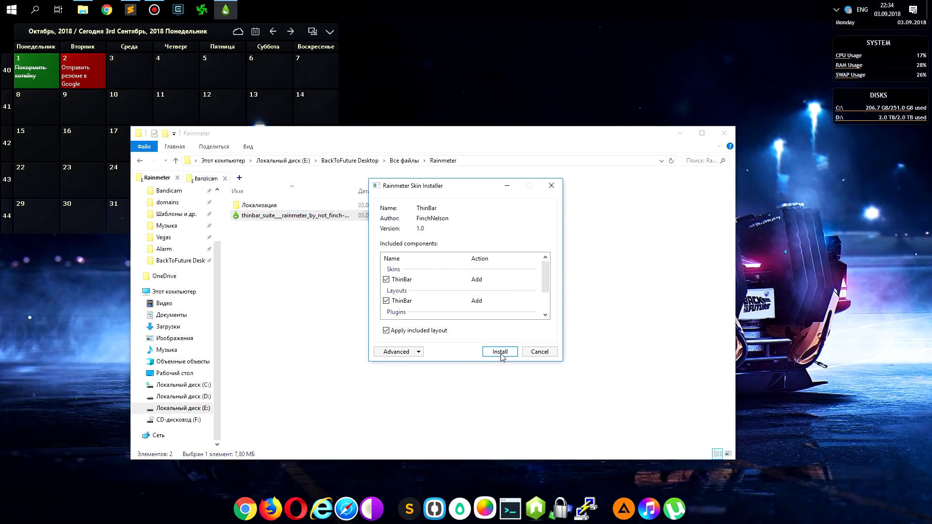
pyautogui.click(499, 352)
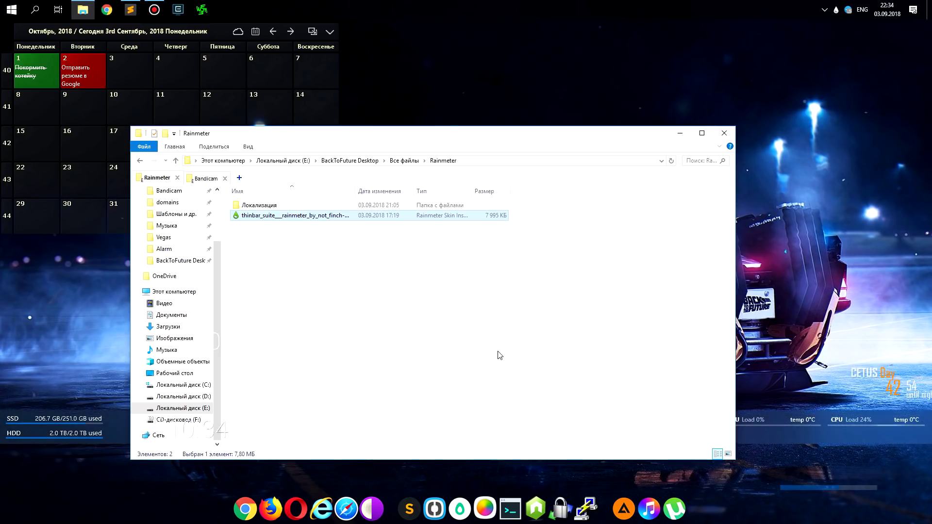
# Step: Copy the Skins folder from the Локализация folder
pyautogui.doubleClick(257, 205)
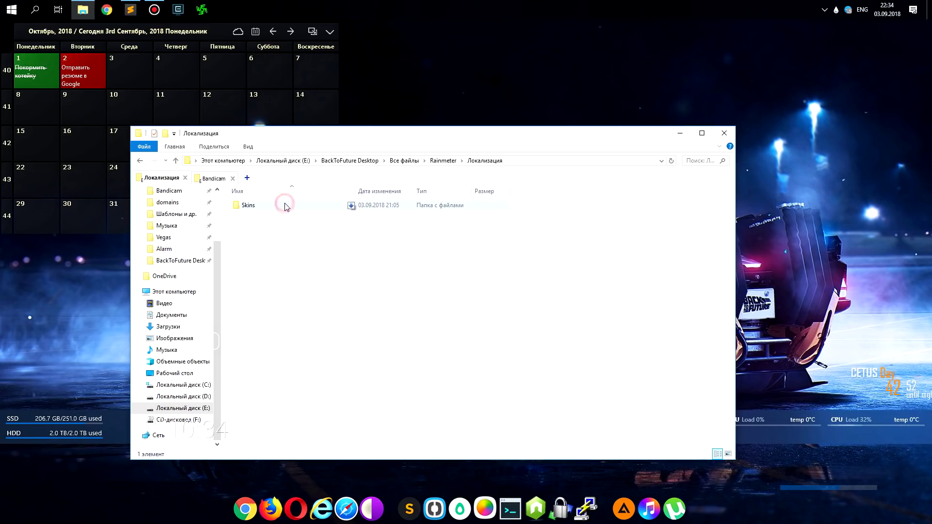
pyautogui.rightClick(252, 206)
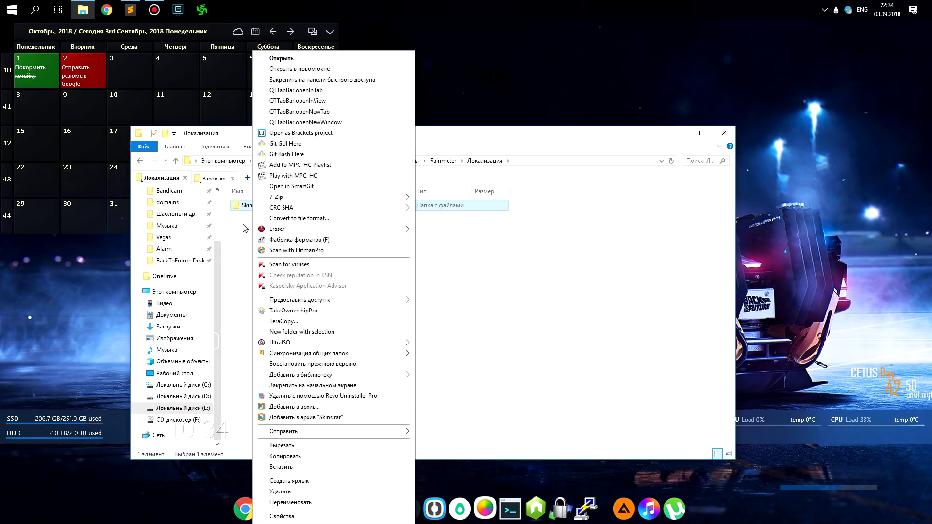
pyautogui.click(279, 457)
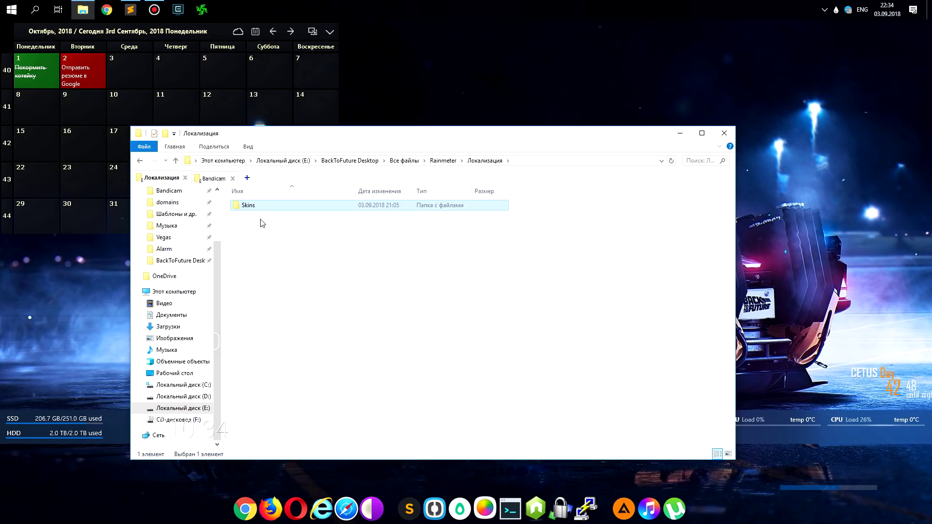
# Step: Paste the copied Skins folder into the Rainmeter folder in Документы using a new Explorer tab, and close the window
pyautogui.click(247, 178)
pyautogui.scroll(2, 177, 243)
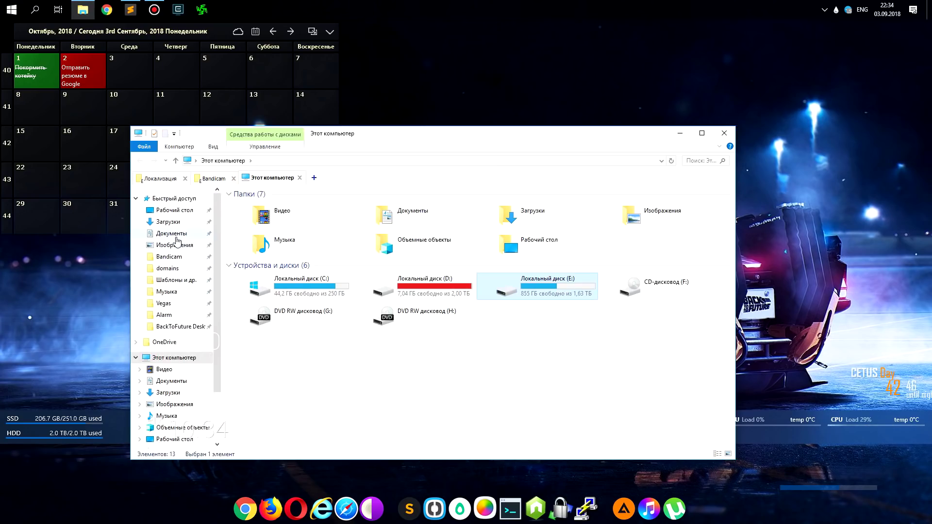
pyautogui.click(178, 236)
pyautogui.doubleClick(294, 382)
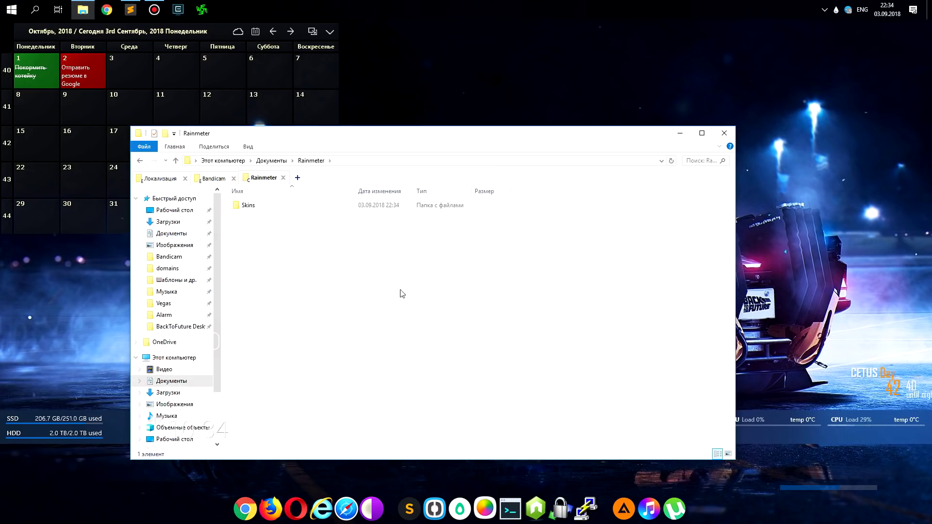
pyautogui.moveTo(393, 137); pyautogui.dragTo(413, 133)
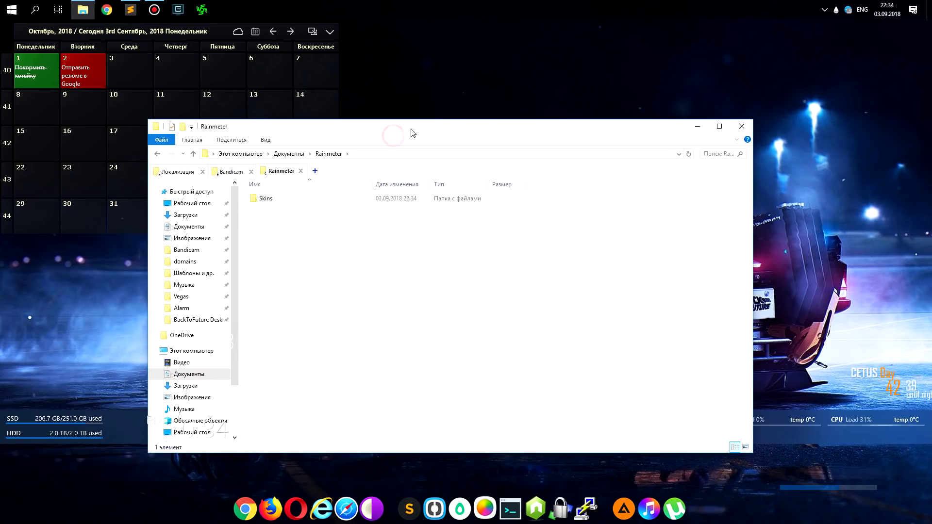
pyautogui.rightClick(314, 237)
pyautogui.click(342, 302)
pyautogui.click(419, 255)
pyautogui.click(742, 126)
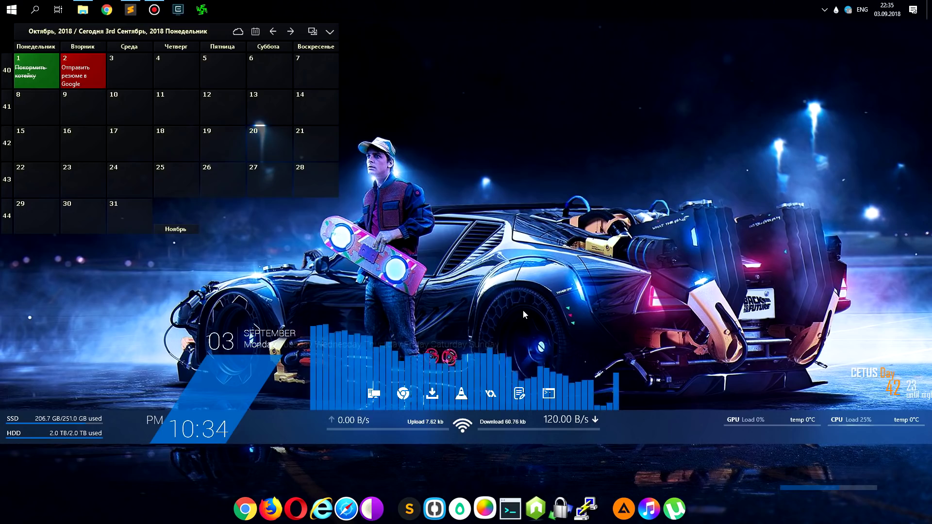
# Step: Close the ThinBar BarPart background skin and the digital clock skin on the desktop
pyautogui.rightClick(231, 386)
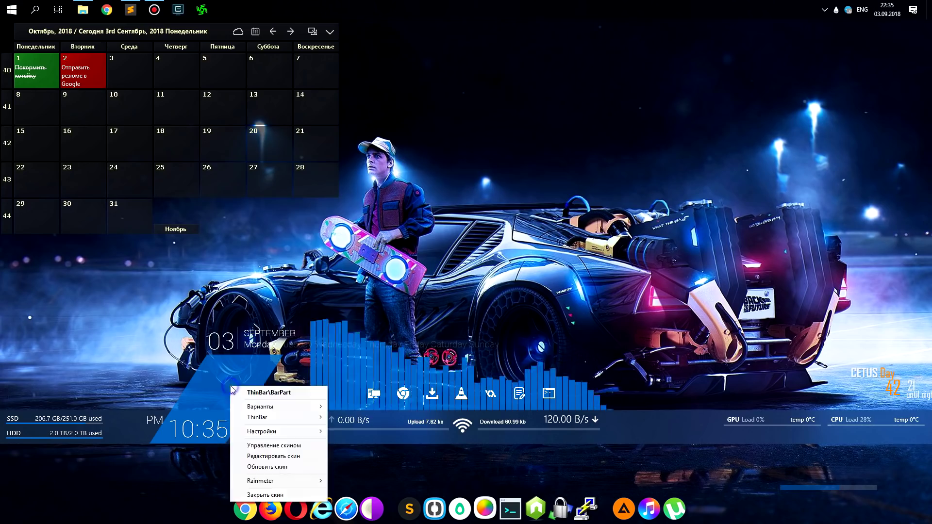
pyautogui.click(240, 496)
pyautogui.rightClick(141, 434)
pyautogui.click(146, 426)
pyautogui.rightClick(147, 421)
pyautogui.click(163, 414)
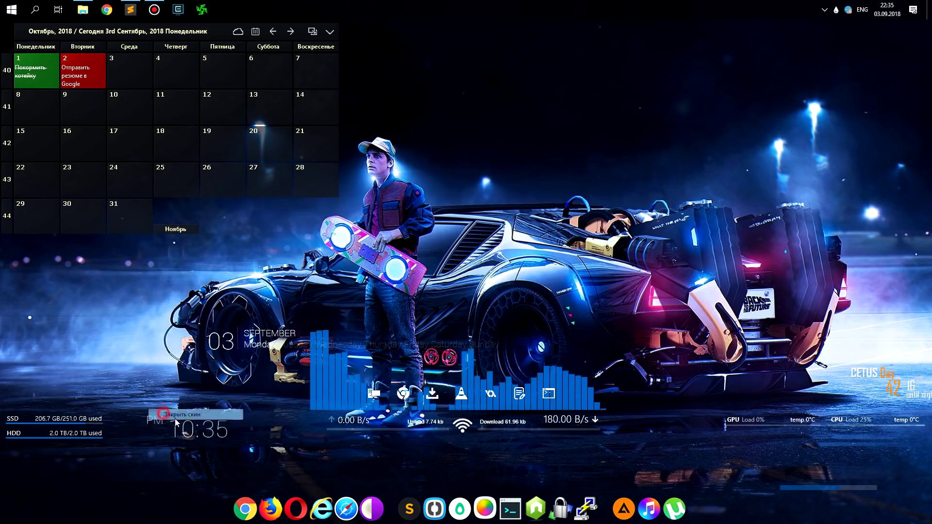
# Step: Close the ThinBar Icons skin, the network speed skins and the CETUS skin on the desktop
pyautogui.rightClick(374, 394)
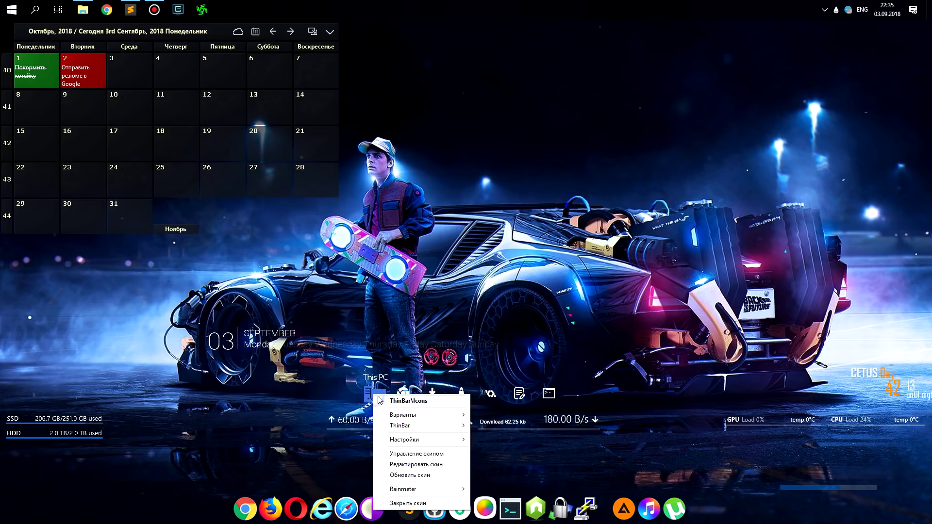
pyautogui.click(387, 503)
pyautogui.click(417, 437)
pyautogui.click(449, 432)
pyautogui.rightClick(834, 409)
pyautogui.click(848, 483)
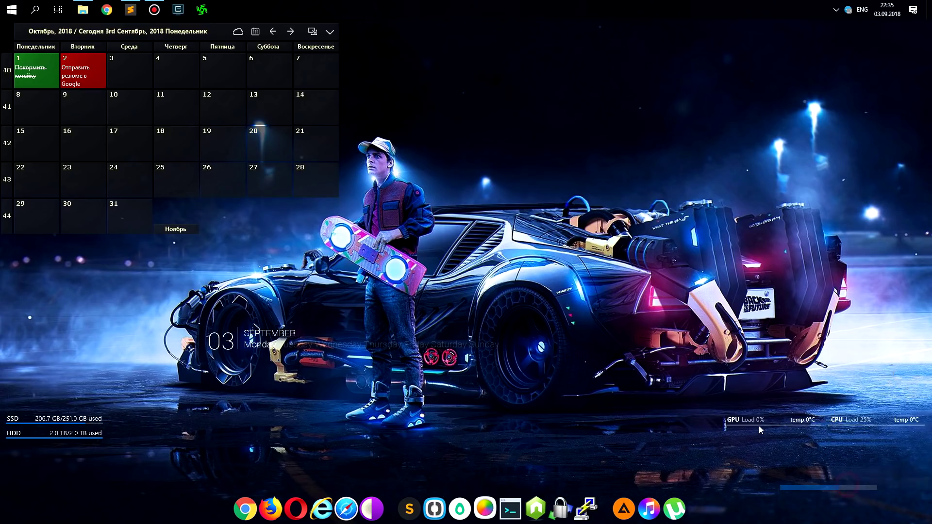
# Step: Stack the SSD/HDD, GPU and CPU skins beneath the taskbar's clock area and place the date skin just above the dock
pyautogui.moveTo(761, 429); pyautogui.dragTo(570, 419)
pyautogui.moveTo(859, 426); pyautogui.dragTo(609, 436)
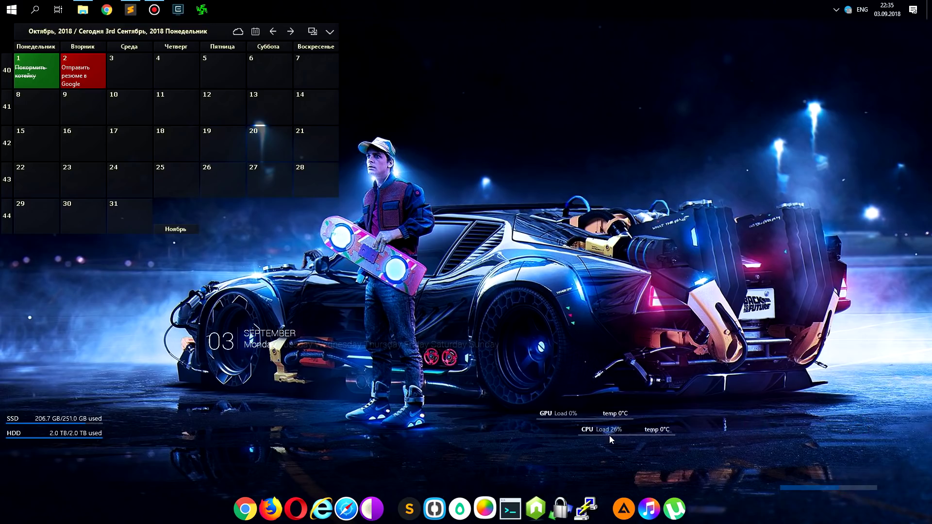
pyautogui.moveTo(227, 352); pyautogui.dragTo(252, 490)
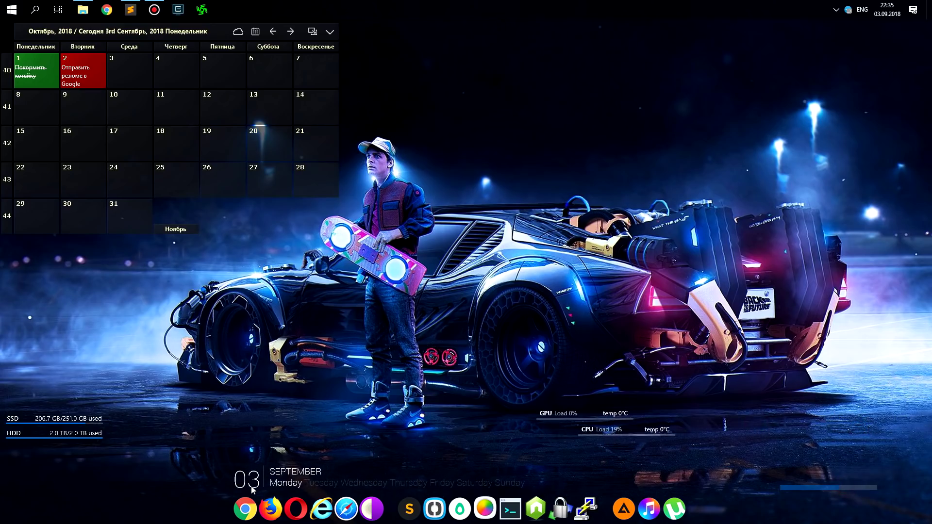
pyautogui.moveTo(30, 438); pyautogui.dragTo(849, 66)
pyautogui.moveTo(555, 419); pyautogui.dragTo(831, 84)
pyautogui.moveTo(610, 437); pyautogui.dragTo(832, 100)
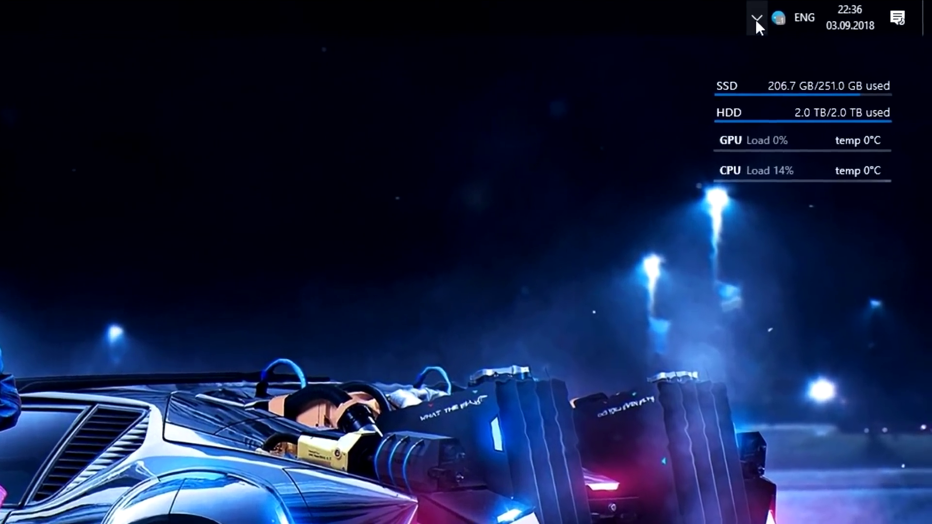
# Step: Move the recycle bin icon out of the hidden tray icons to beside the ENG language indicator, and open its options
pyautogui.click(807, 12)
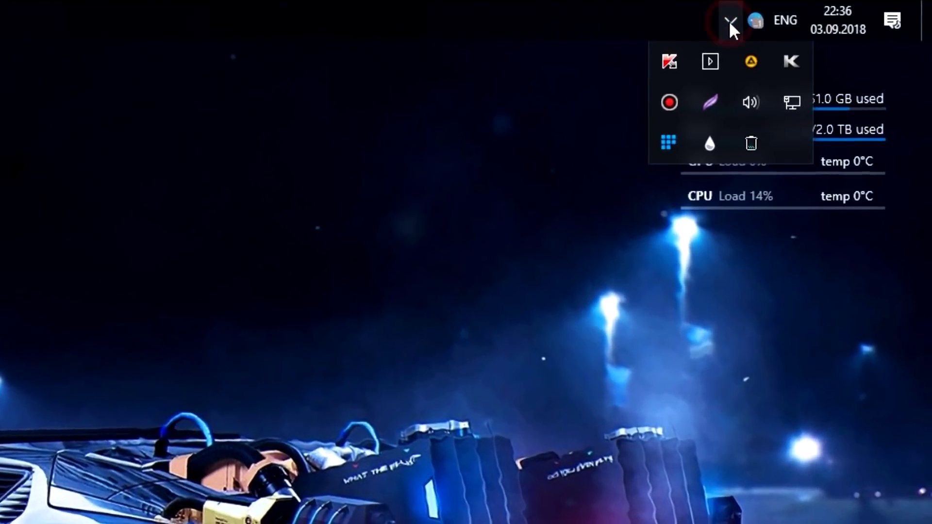
pyautogui.moveTo(744, 153); pyautogui.dragTo(762, 25)
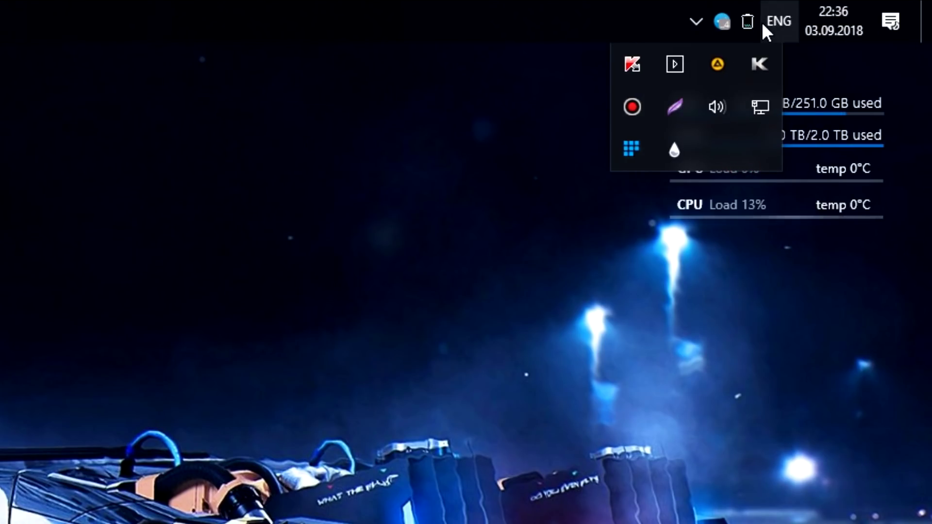
pyautogui.click(567, 130)
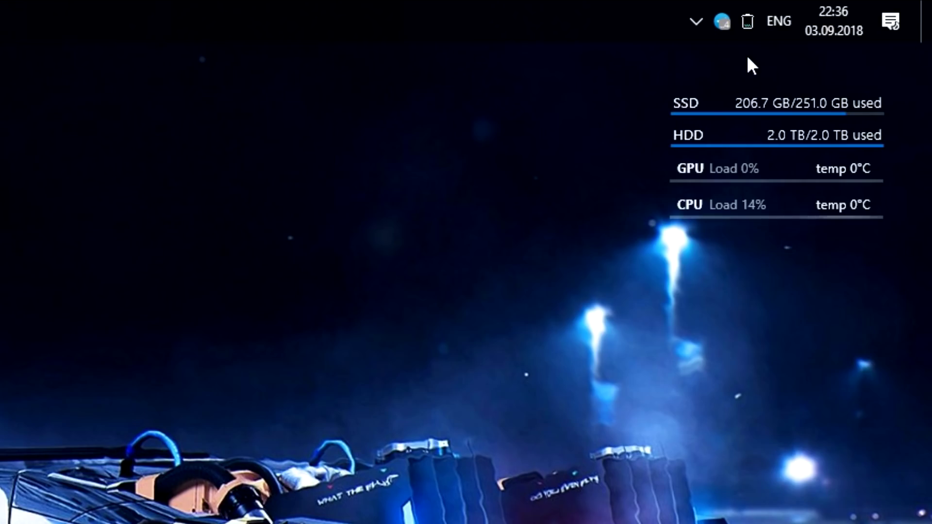
pyautogui.rightClick(749, 23)
pyautogui.click(804, 39)
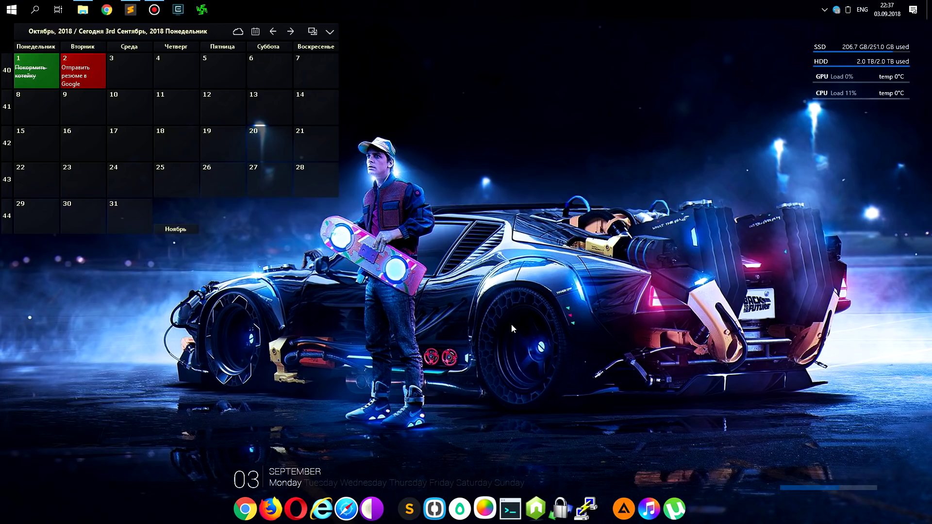
# Step: Hide the search icon and the Task View button from the taskbar
pyautogui.rightClick(34, 10)
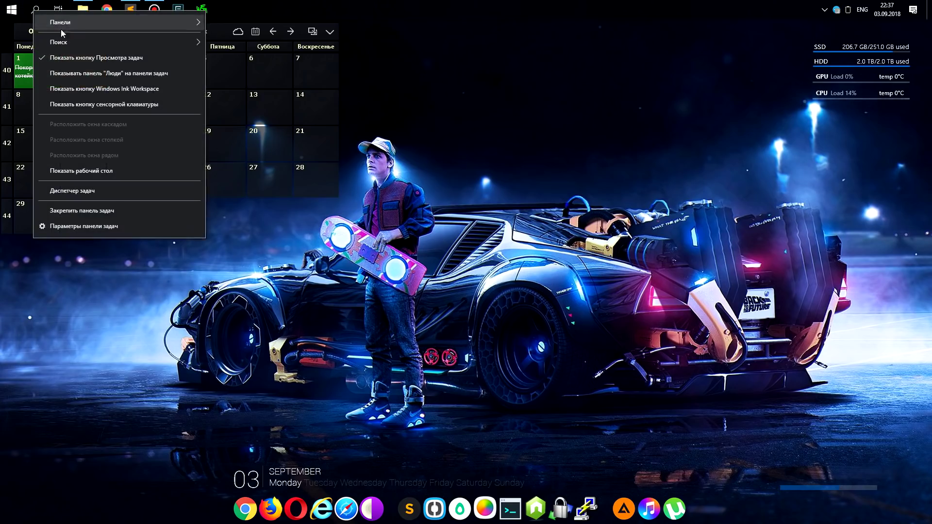
pyautogui.click(97, 42)
pyautogui.click(245, 44)
pyautogui.rightClick(38, 17)
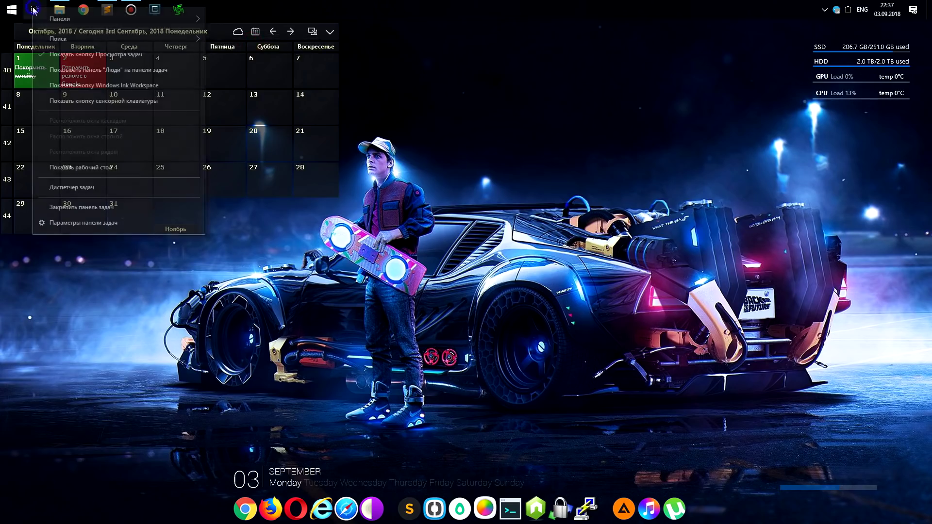
pyautogui.click(61, 55)
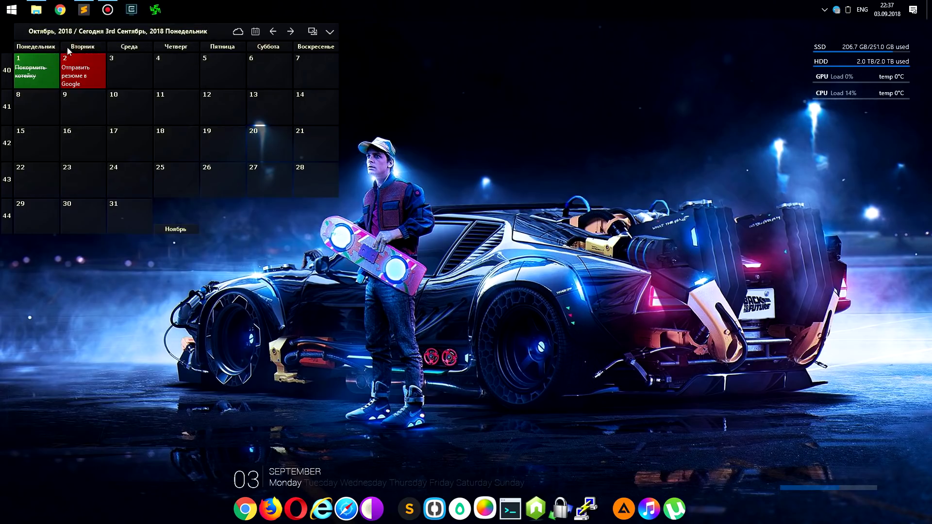
# Step: Close the Sublime Text 3 window and unpin Bandicam and the two app icons after it from the taskbar
pyautogui.rightClick(83, 10)
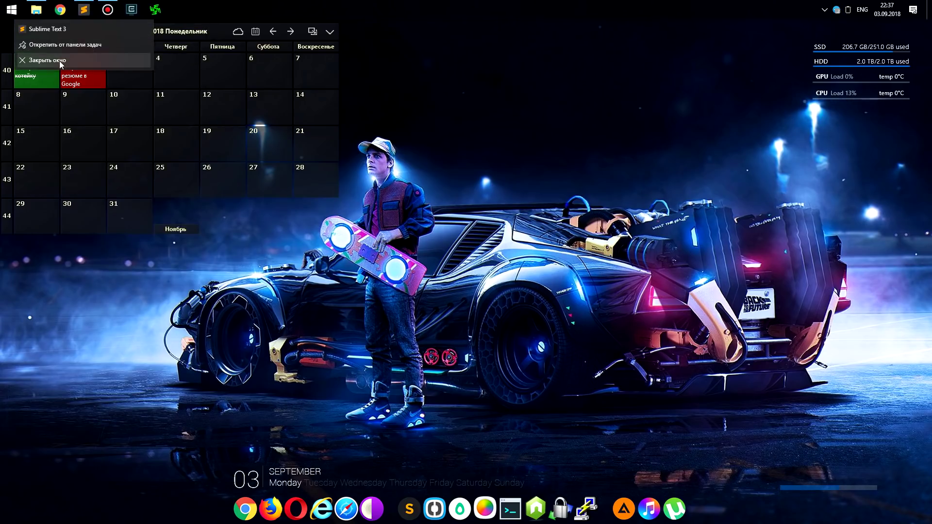
pyautogui.click(59, 61)
pyautogui.rightClick(107, 10)
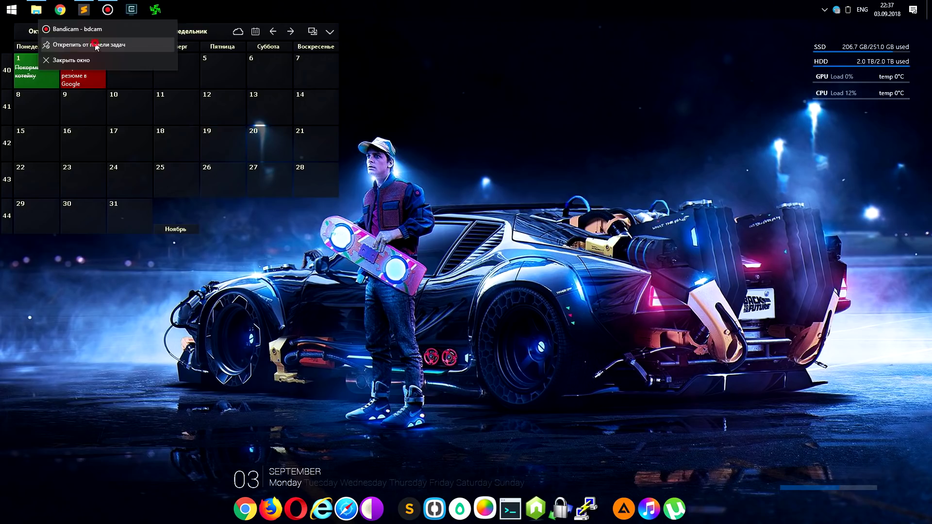
pyautogui.click(95, 46)
pyautogui.rightClick(131, 10)
pyautogui.click(92, 45)
pyautogui.rightClick(131, 10)
pyautogui.click(95, 46)
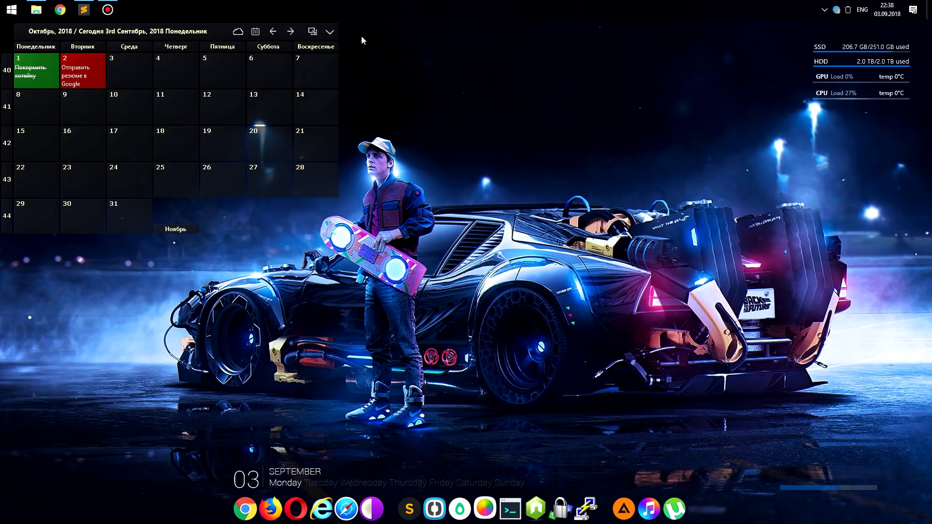
# Step: Add a new taskbar toolbar based on a new folder named MyPanel created in Документы
pyautogui.rightClick(377, 14)
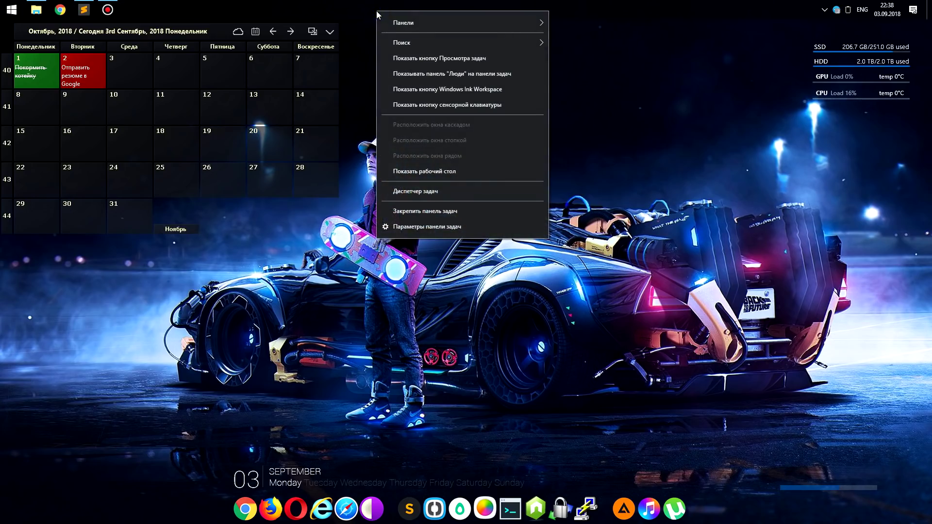
pyautogui.moveTo(453, 22)
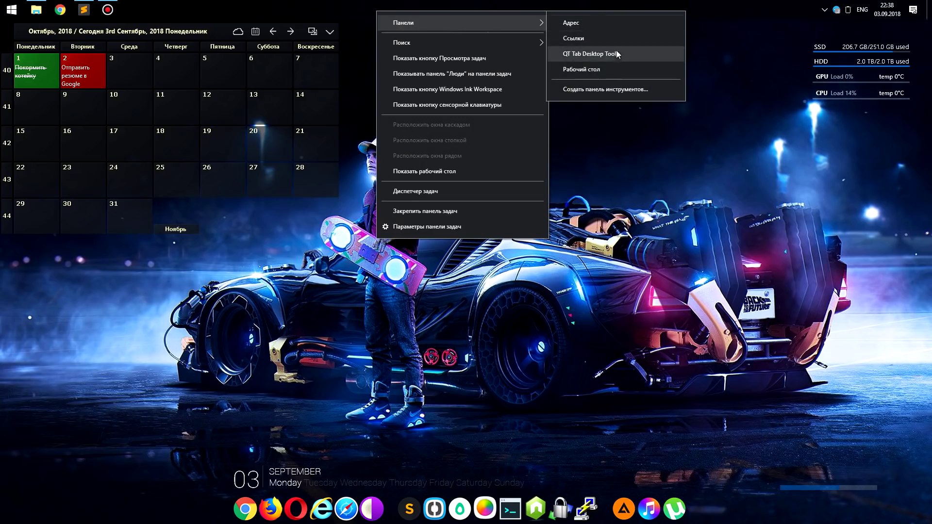
pyautogui.click(619, 88)
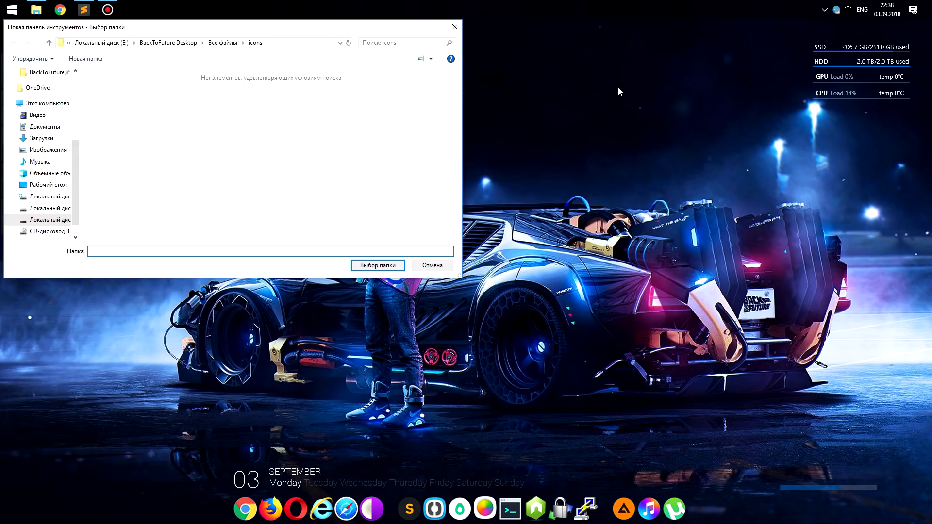
pyautogui.click(45, 126)
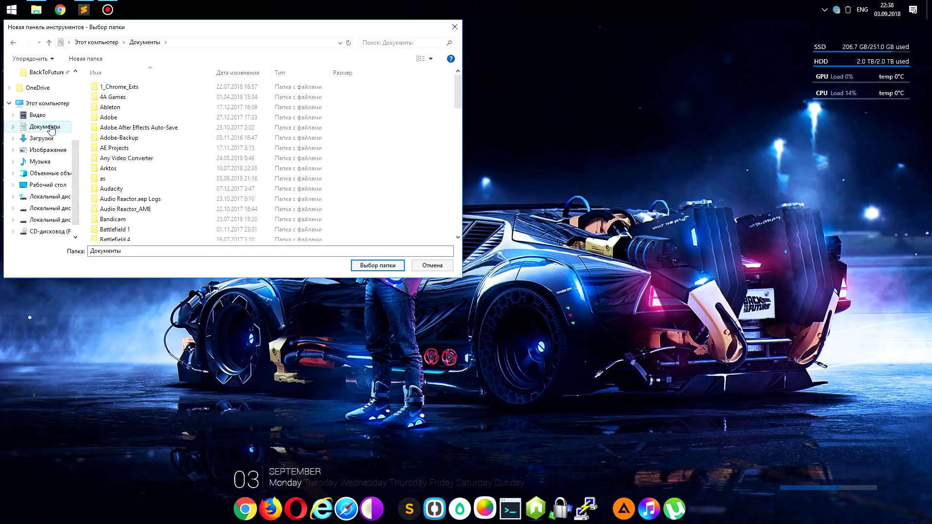
pyautogui.click(86, 61)
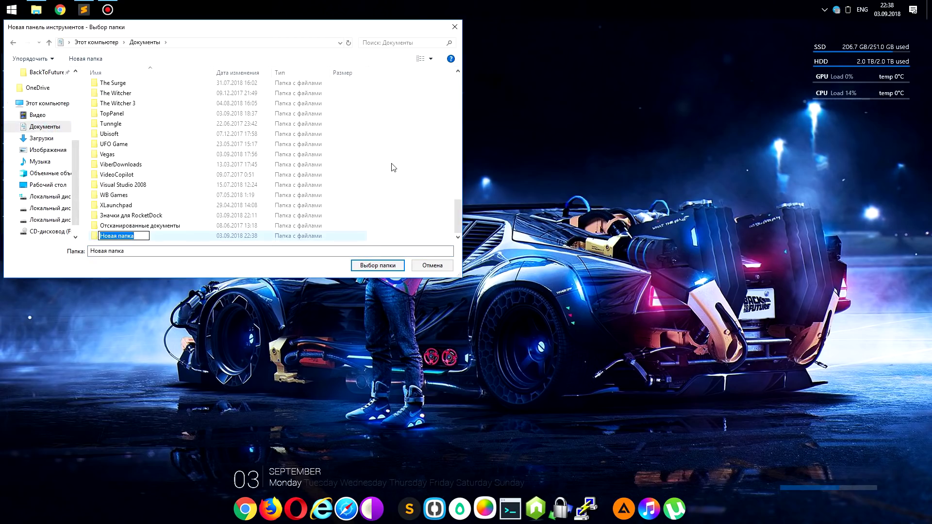
pyautogui.write('MyPanel')
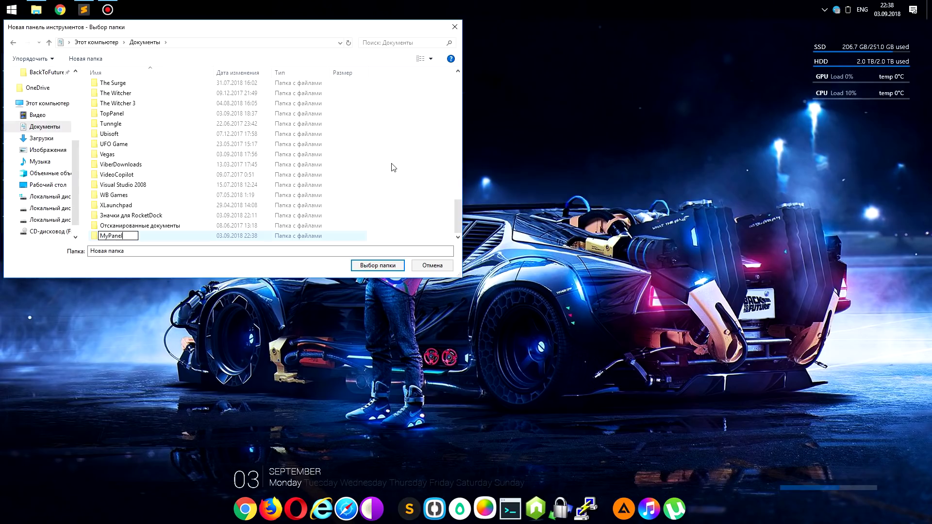
pyautogui.press('Return')
pyautogui.press('Return')
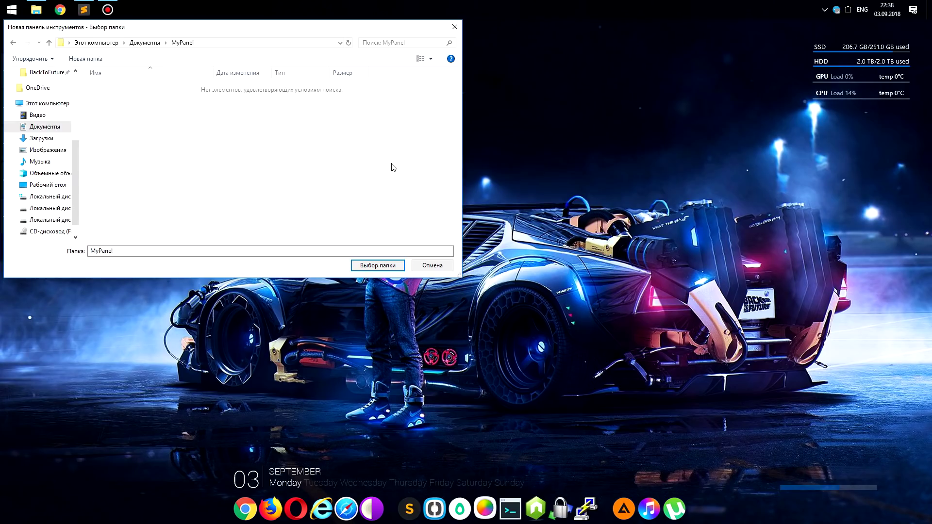
pyautogui.click(379, 265)
# Step: Move the MyPanel toolbar towards the middle of the taskbar and turn off its labels and title
pyautogui.moveTo(789, 9); pyautogui.dragTo(385, 10)
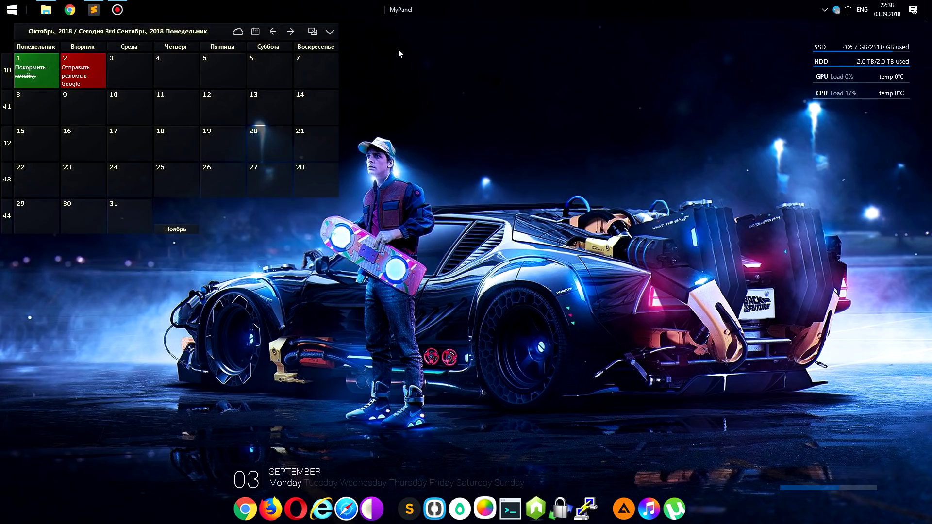
pyautogui.rightClick(384, 10)
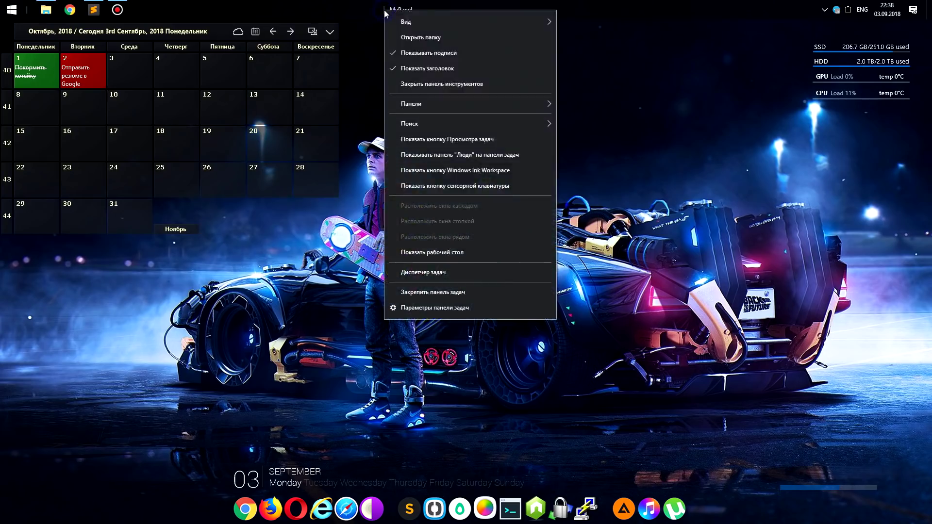
pyautogui.click(410, 54)
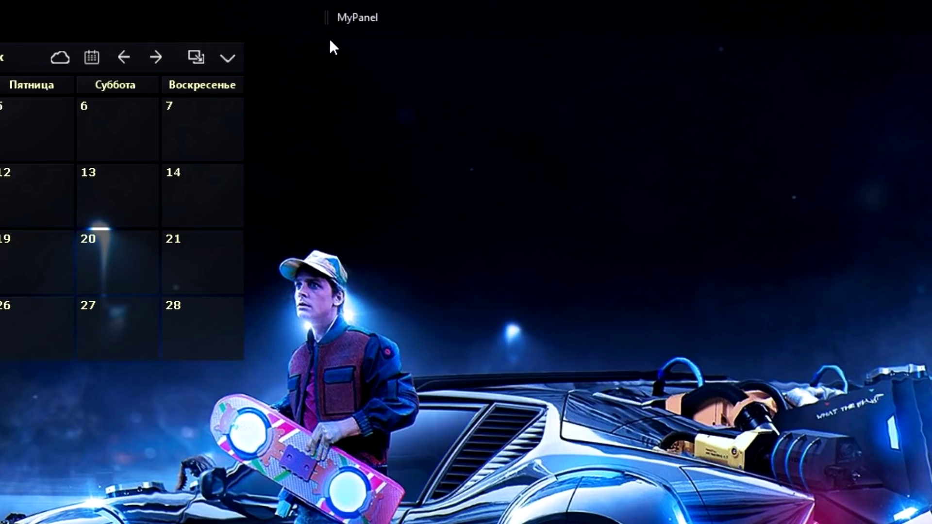
pyautogui.rightClick(324, 16)
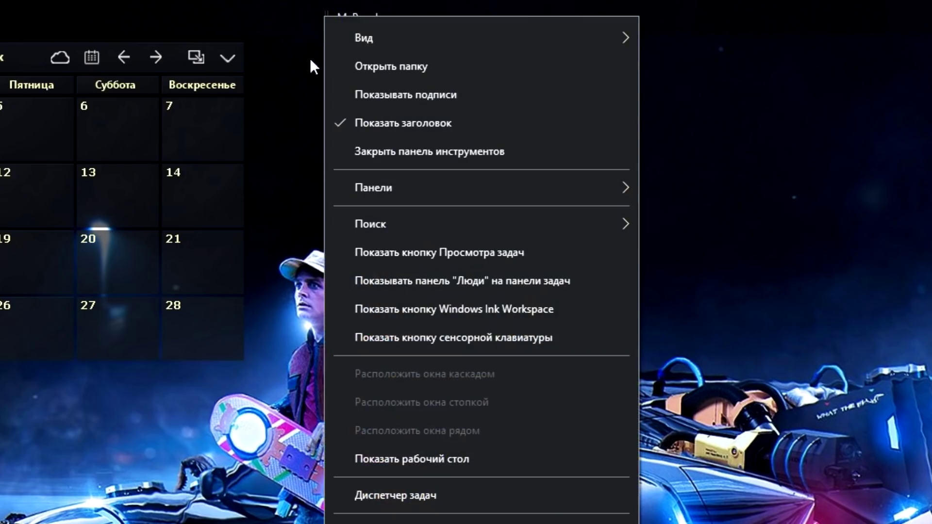
pyautogui.click(381, 126)
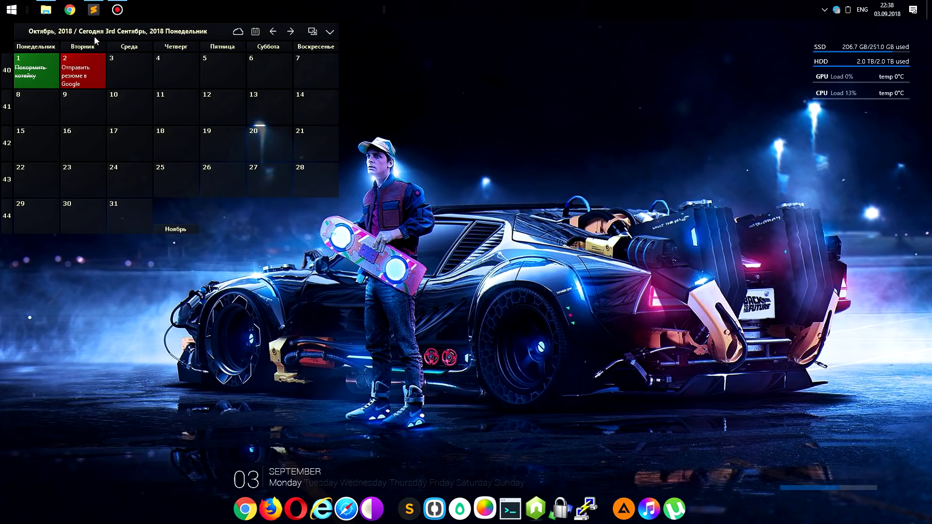
# Step: Fill the MyPanel folder in Документы with program shortcuts such as Audacity, Audition, Photoshop CC 2015.5 and VEGAS Pro 15.0, and minimize its window
pyautogui.click(49, 11)
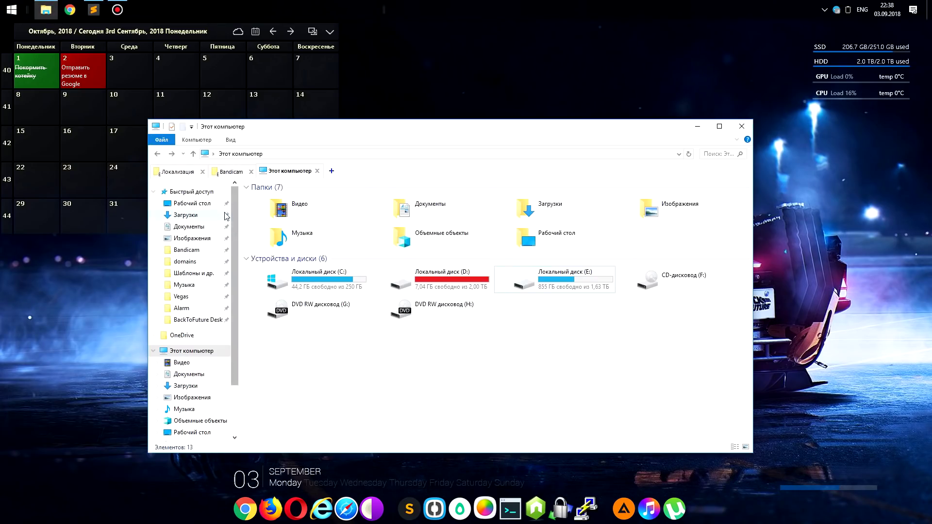
pyautogui.click(196, 227)
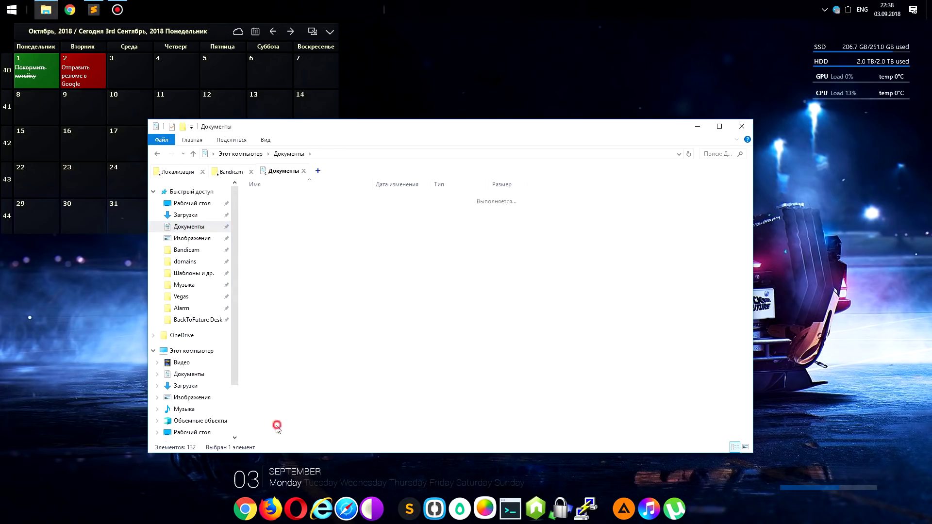
pyautogui.doubleClick(279, 422)
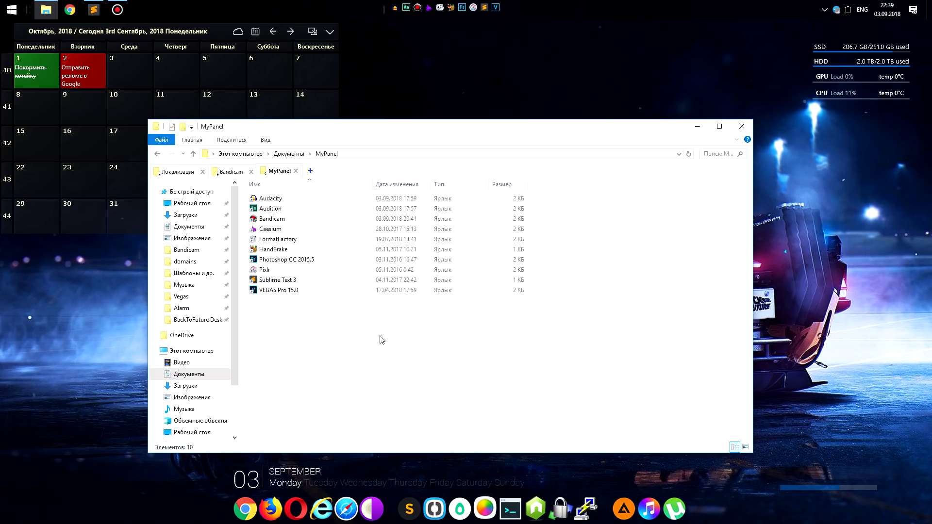
pyautogui.click(696, 127)
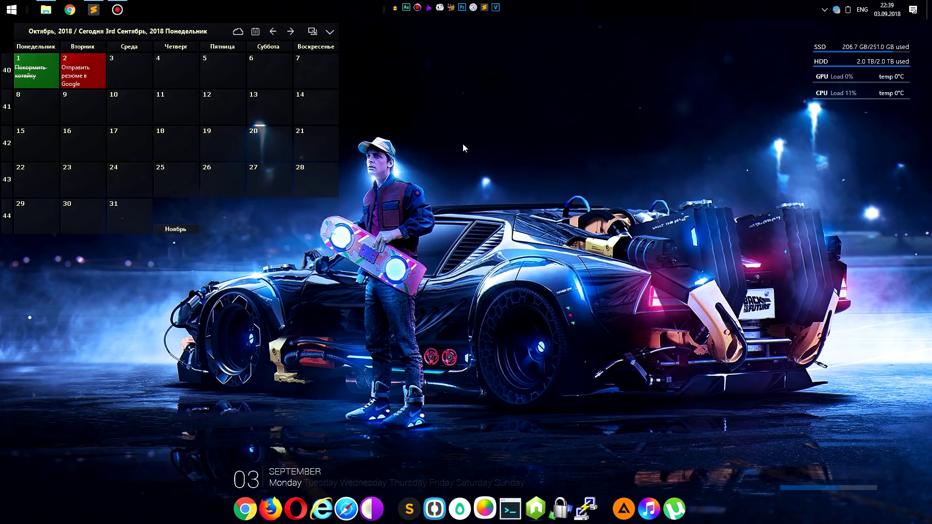
# Step: Switch the MyPanel toolbar to large icons and reorder its shortcuts to start with Sublime Text, VEGAS Pro, Photoshop and Audition
pyautogui.rightClick(384, 9)
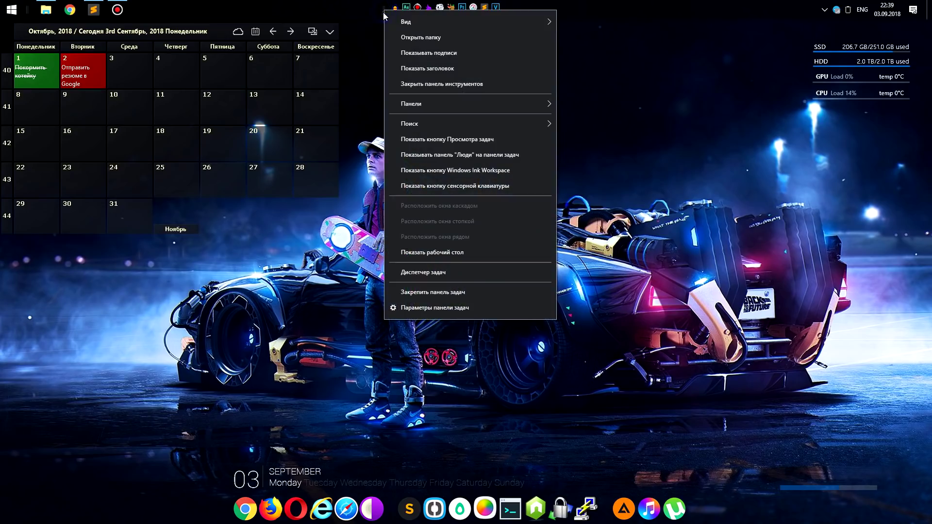
pyautogui.moveTo(423, 22)
pyautogui.click(593, 23)
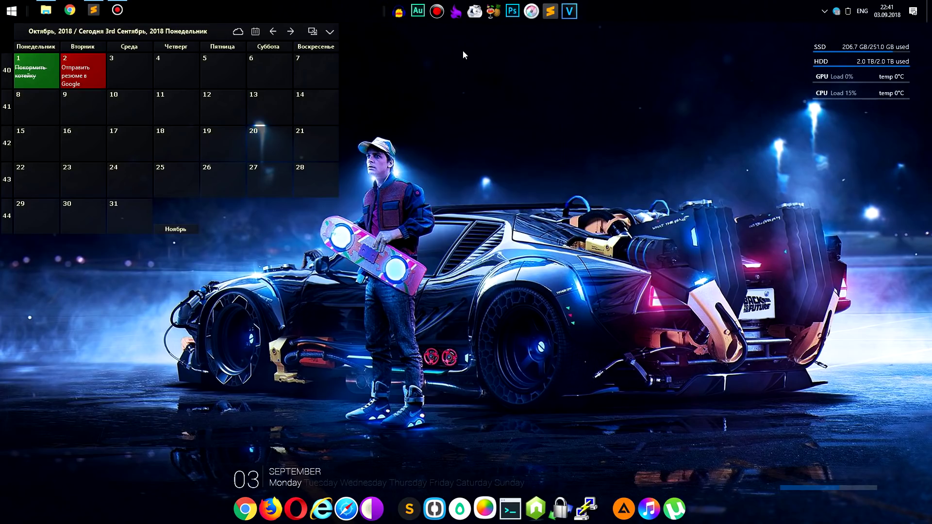
pyautogui.moveTo(550, 11); pyautogui.dragTo(475, 10)
pyautogui.moveTo(570, 11); pyautogui.dragTo(475, 10)
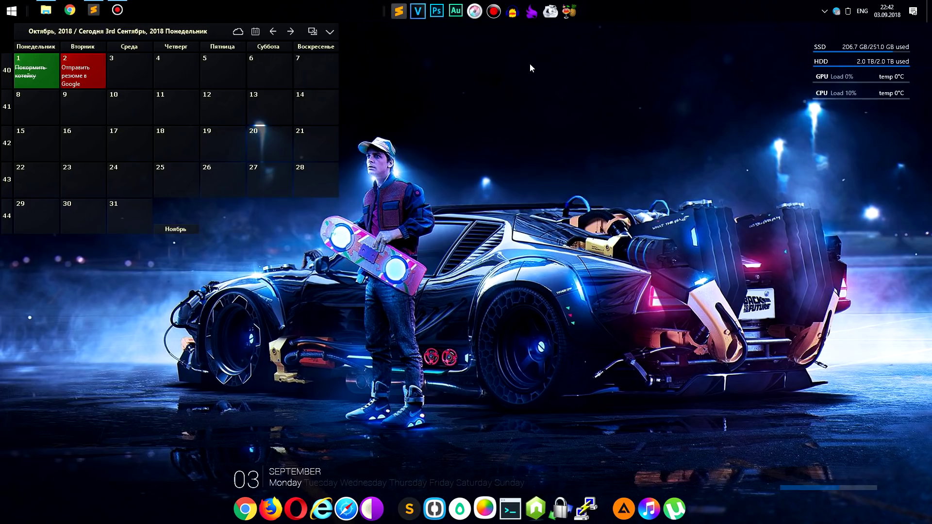
# Step: Add the Ссылки toolbar to the taskbar and extend it leftward to just past the MyPanel icons
pyautogui.rightClick(607, 18)
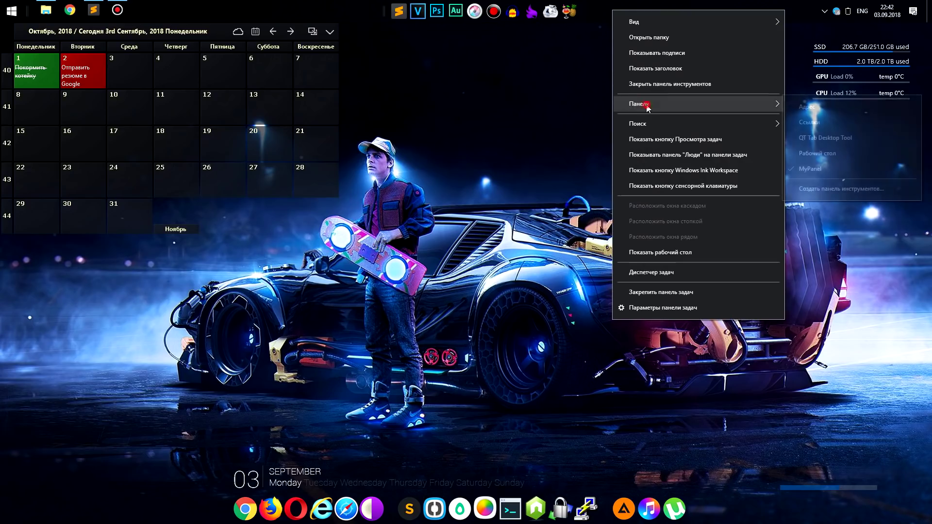
pyautogui.moveTo(645, 105)
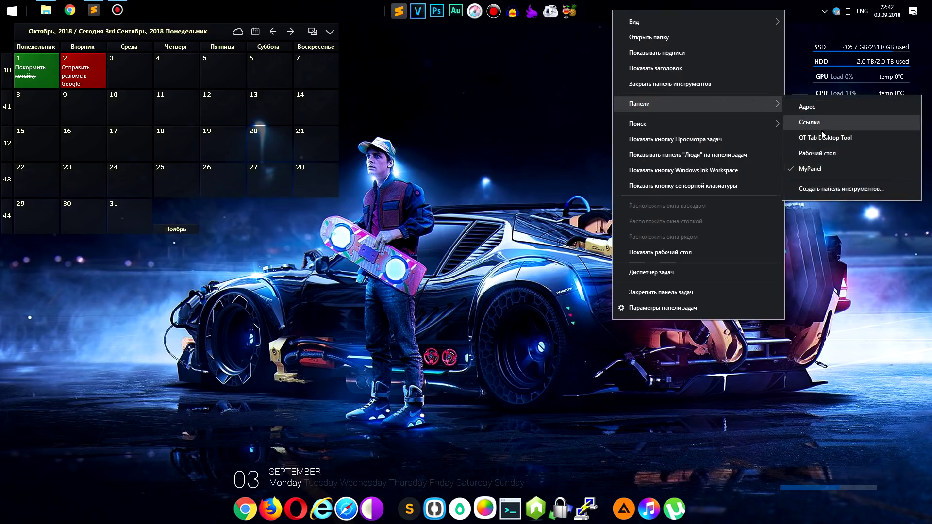
pyautogui.click(791, 123)
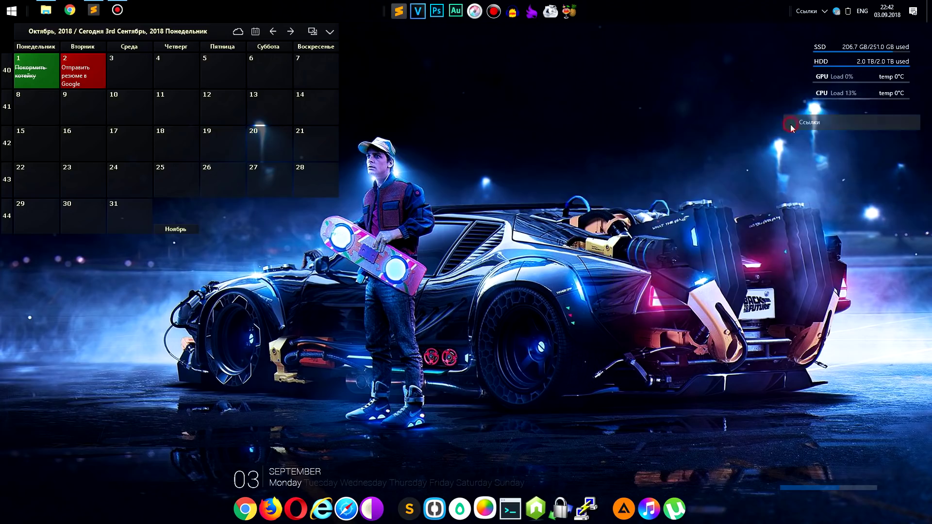
pyautogui.moveTo(786, 12); pyautogui.dragTo(602, 11)
# Step: Turn off the labels and title of the Ссылки toolbar and set it to large icons
pyautogui.rightClick(605, 17)
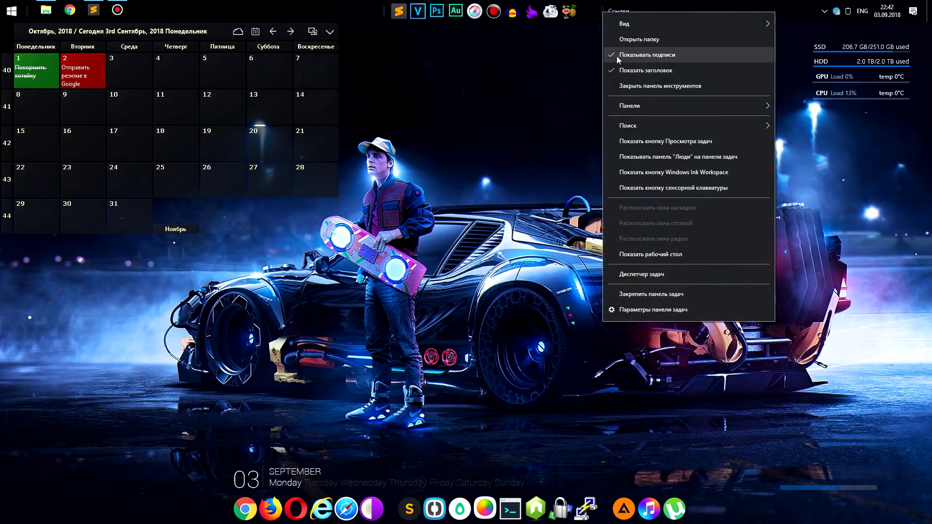
pyautogui.click(646, 54)
pyautogui.rightClick(607, 18)
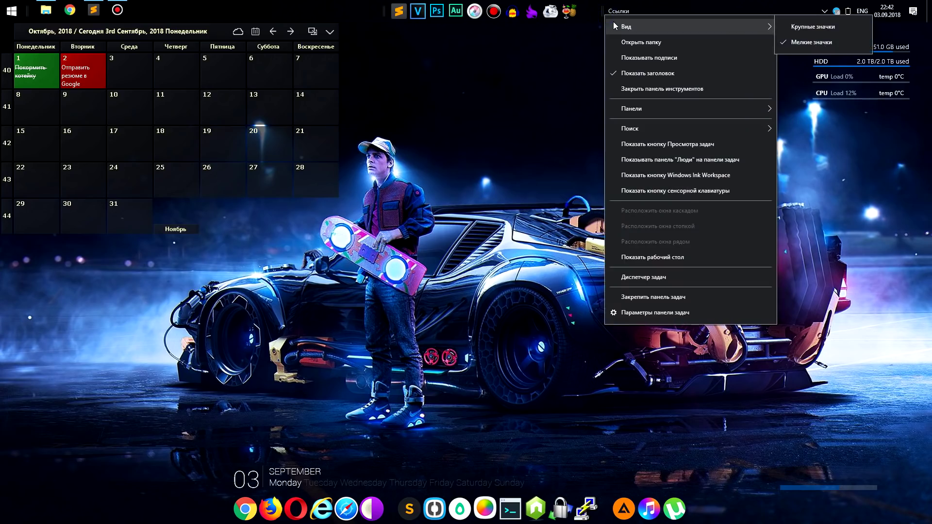
pyautogui.click(636, 73)
pyautogui.rightClick(604, 14)
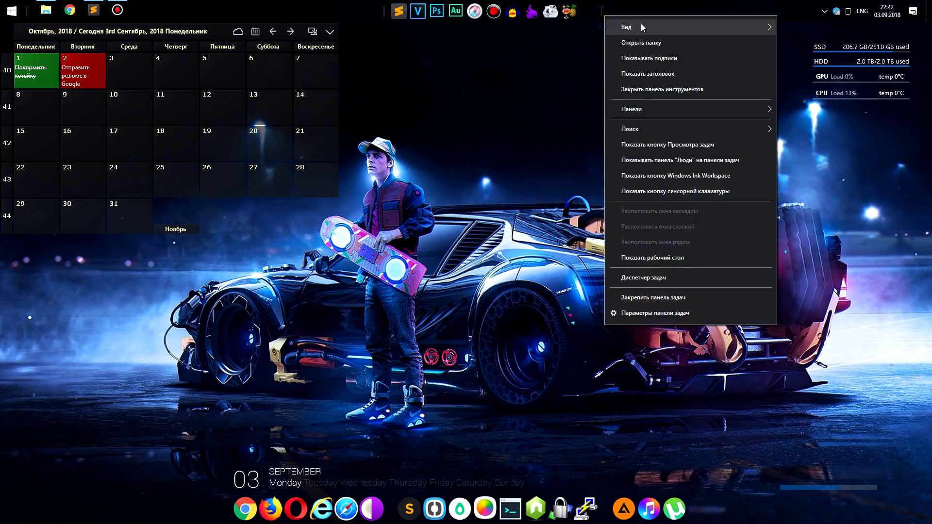
pyautogui.moveTo(679, 25)
pyautogui.click(802, 27)
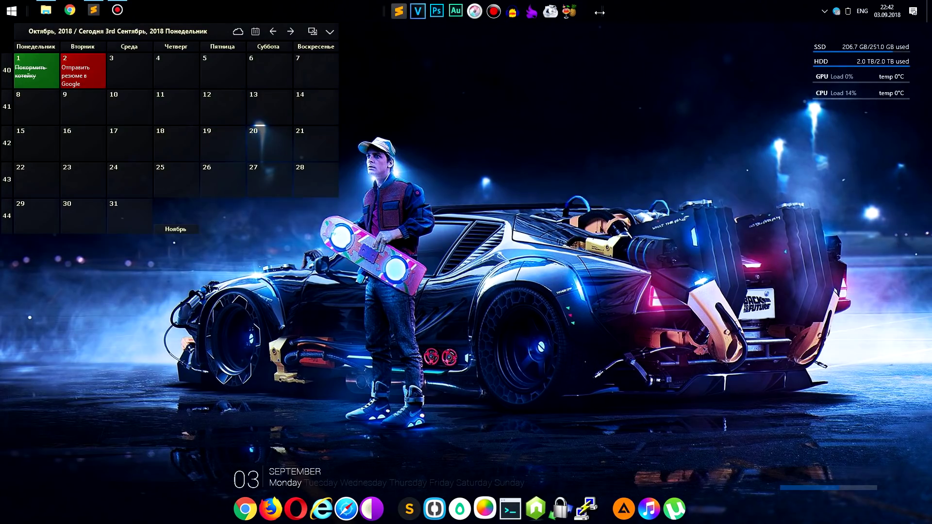
pyautogui.rightClick(601, 13)
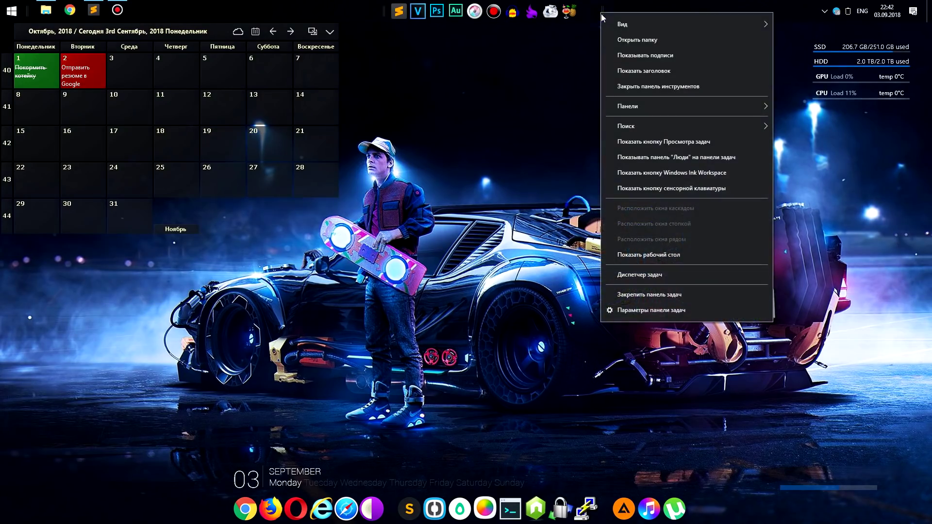
pyautogui.click(634, 41)
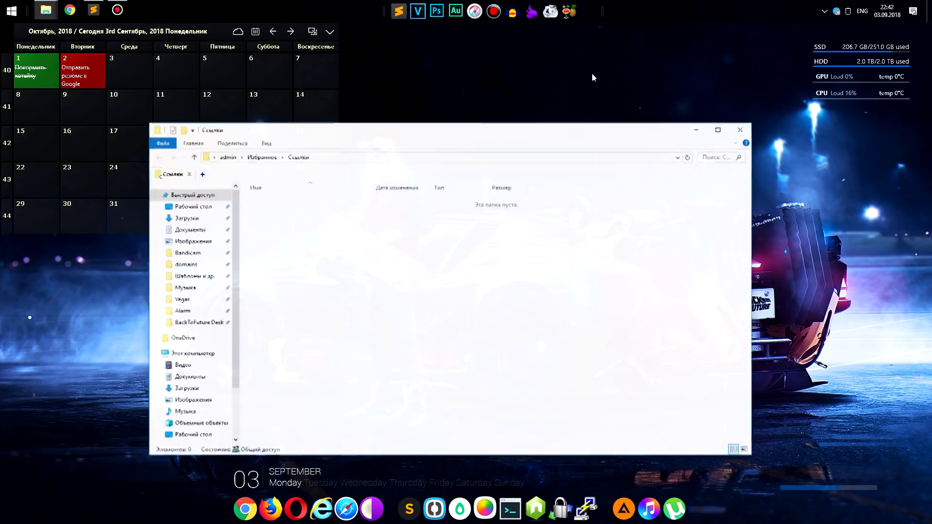
pyautogui.rightClick(392, 256)
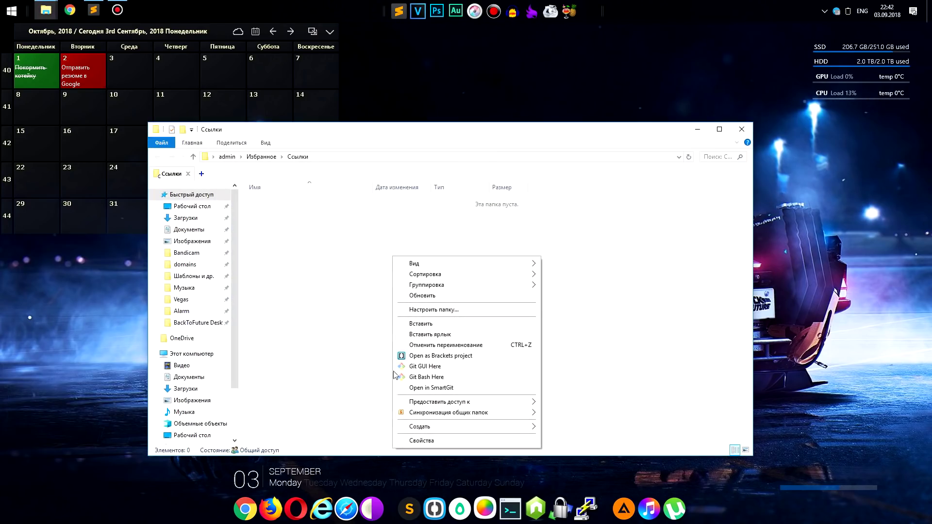
pyautogui.moveTo(431, 425)
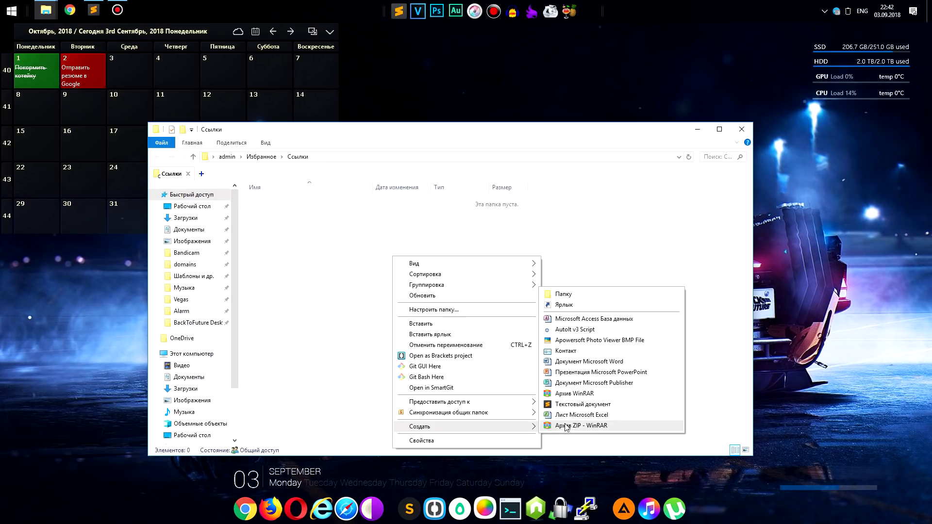
pyautogui.click(569, 305)
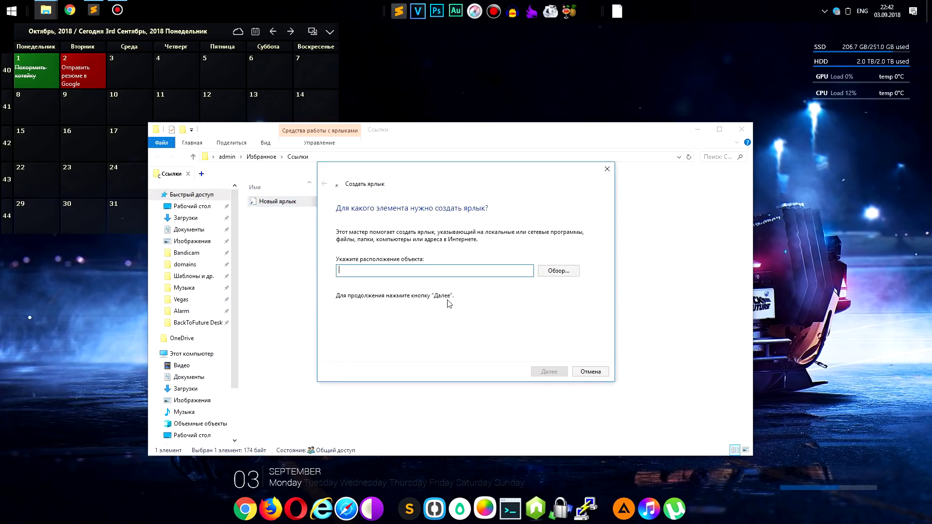
pyautogui.write('https://youtube.com')
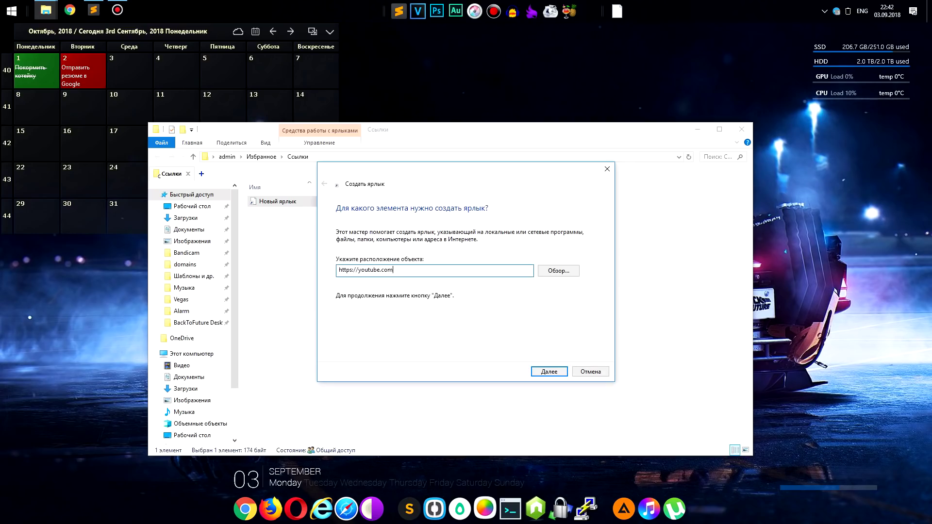
pyautogui.press('Return')
pyautogui.write('YouTube')
pyautogui.press('Return')
pyautogui.rightClick(450, 304)
pyautogui.moveTo(526, 470)
pyautogui.click(604, 350)
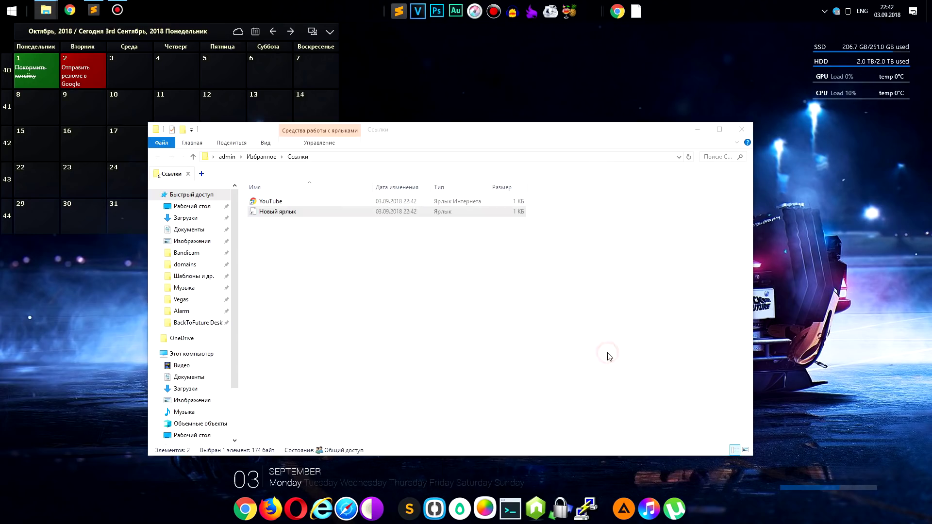
pyautogui.write('https://vk.com')
pyautogui.press('Return')
pyautogui.write('ВКонтакте')
pyautogui.press('Return')
pyautogui.rightClick(368, 278)
pyautogui.moveTo(395, 449)
pyautogui.click(534, 426)
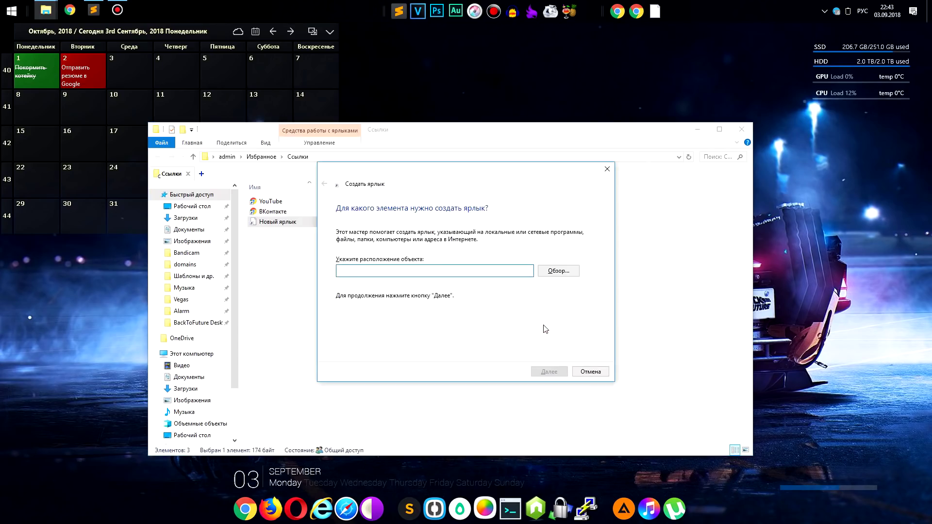
pyautogui.hotkey('alt', 'shift')
pyautogui.write('https://')
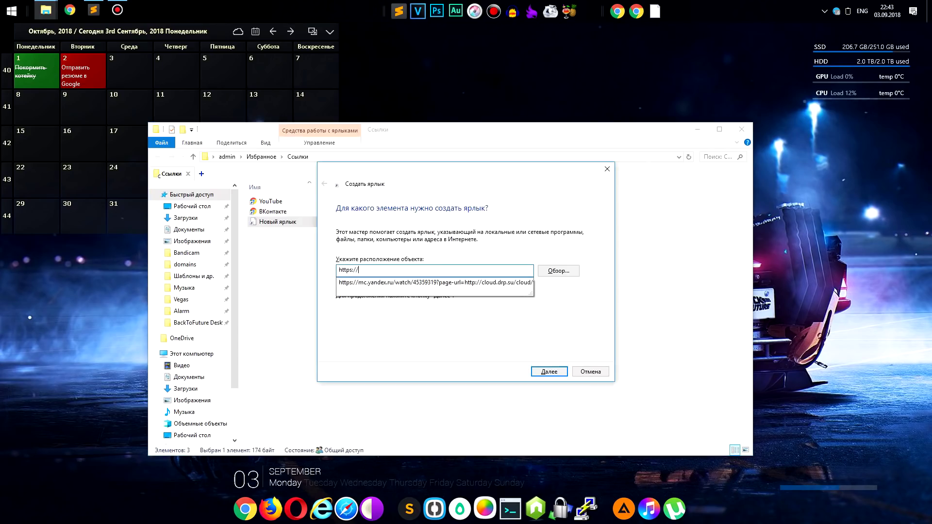
pyautogui.write('gmail.com')
pyautogui.press('Return')
pyautogui.write('GMail')
pyautogui.press('Return')
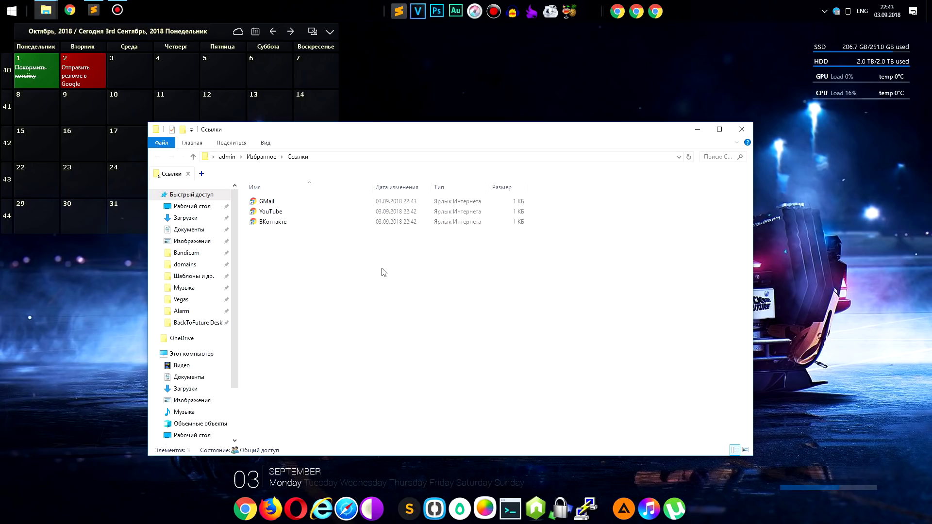
# Step: Change the GMail shortcut's icon to gmail.ico from the BackToFuture Desktop\Все файлы\icons folder and apply it
pyautogui.rightClick(266, 203)
pyautogui.click(313, 321)
pyautogui.click(409, 324)
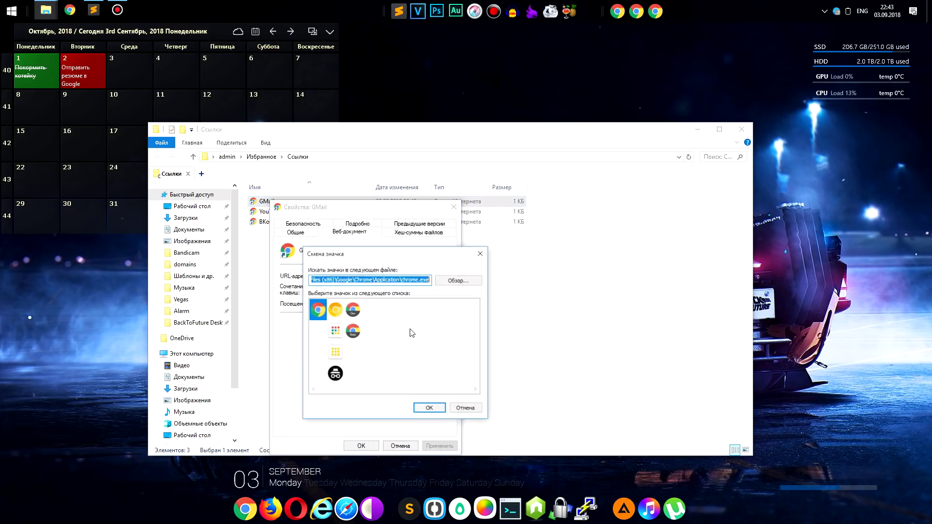
pyautogui.click(446, 281)
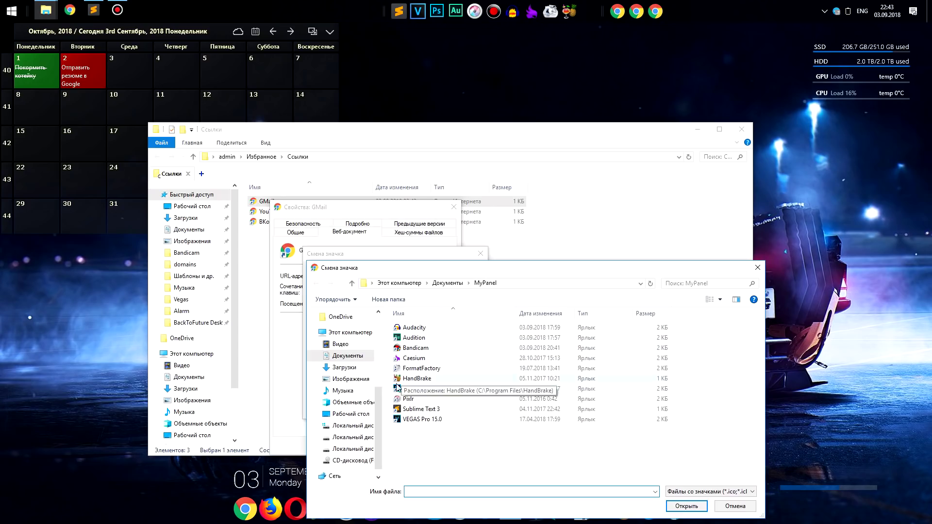
pyautogui.click(347, 324)
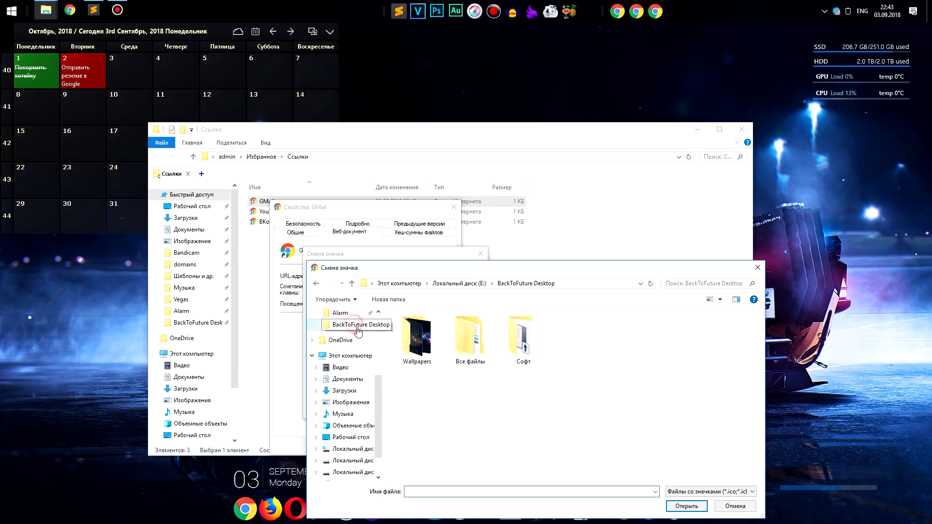
pyautogui.doubleClick(464, 345)
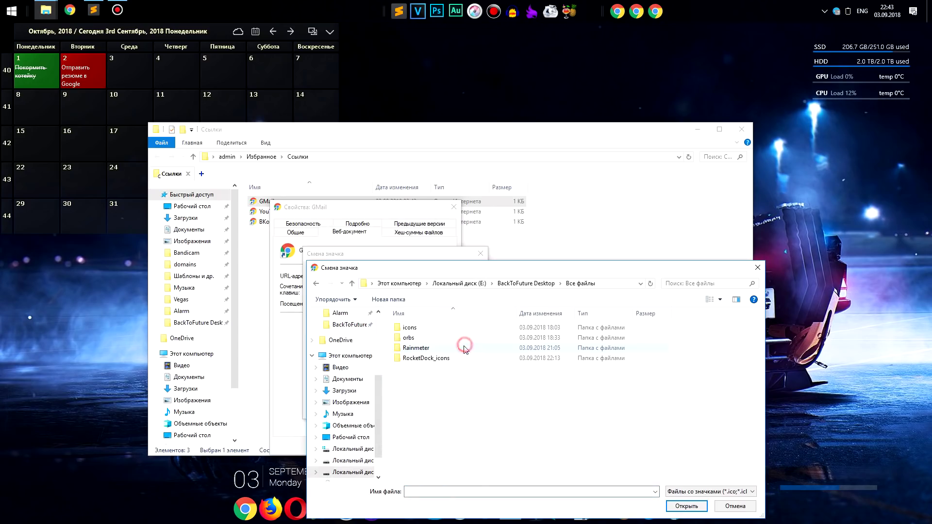
pyautogui.doubleClick(435, 329)
pyautogui.doubleClick(434, 328)
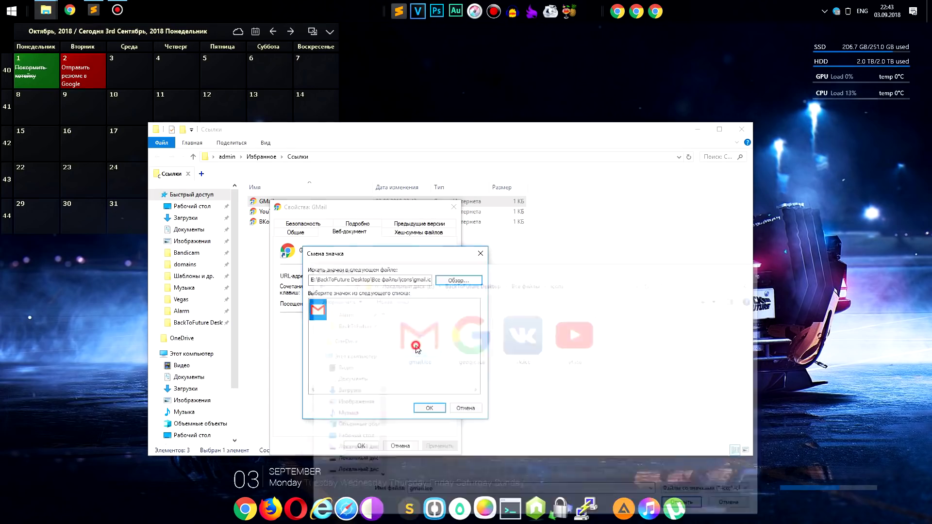
pyautogui.click(422, 406)
pyautogui.click(363, 444)
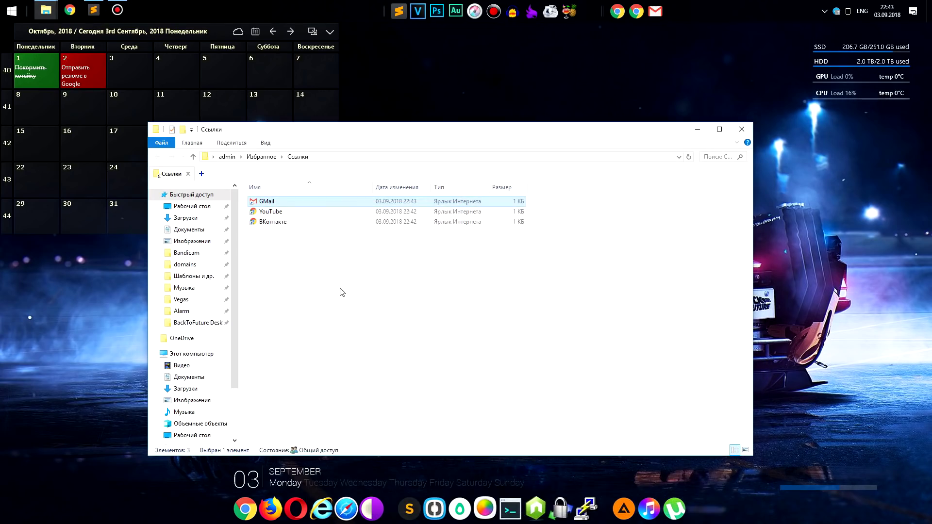
# Step: Change the YouTube shortcut's icon to yt.ico from the BackToFuture Desktop\Все файлы\icons folder
pyautogui.rightClick(271, 212)
pyautogui.click(333, 327)
pyautogui.click(409, 333)
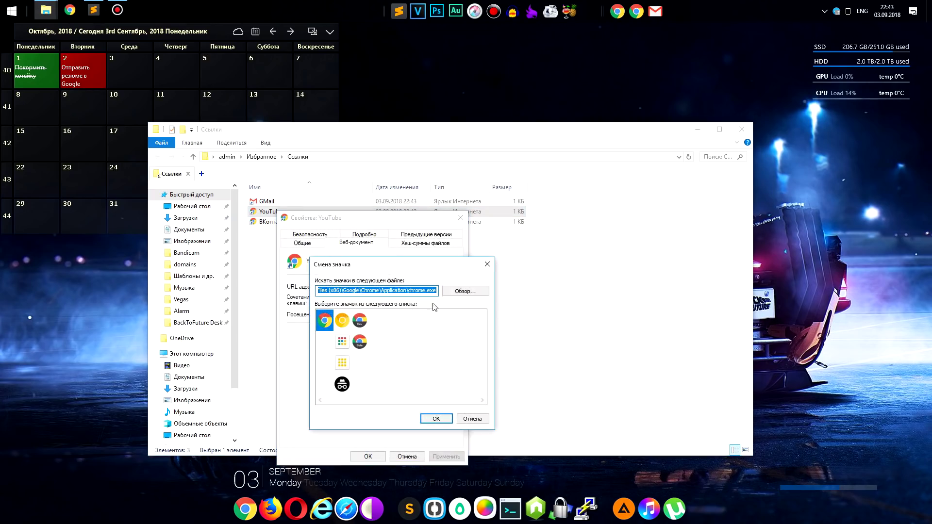
pyautogui.click(456, 291)
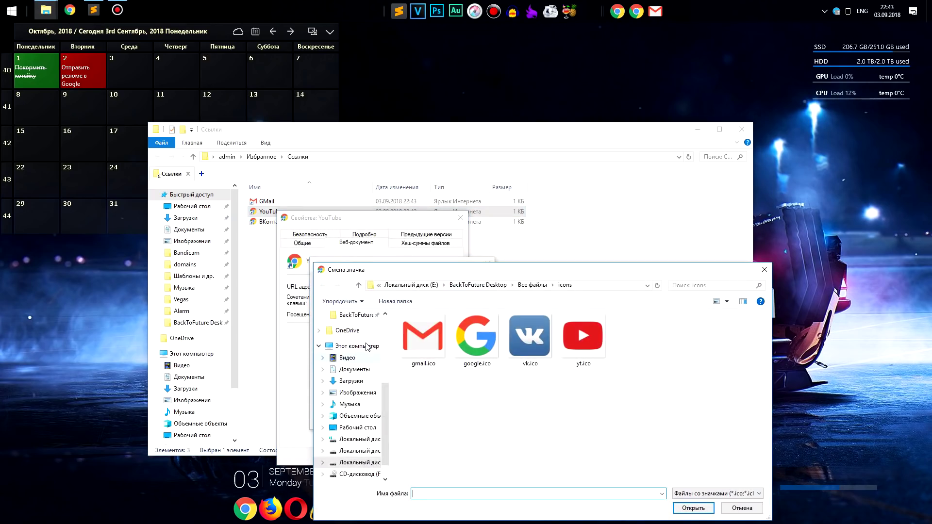
pyautogui.click(358, 328)
pyautogui.doubleClick(468, 344)
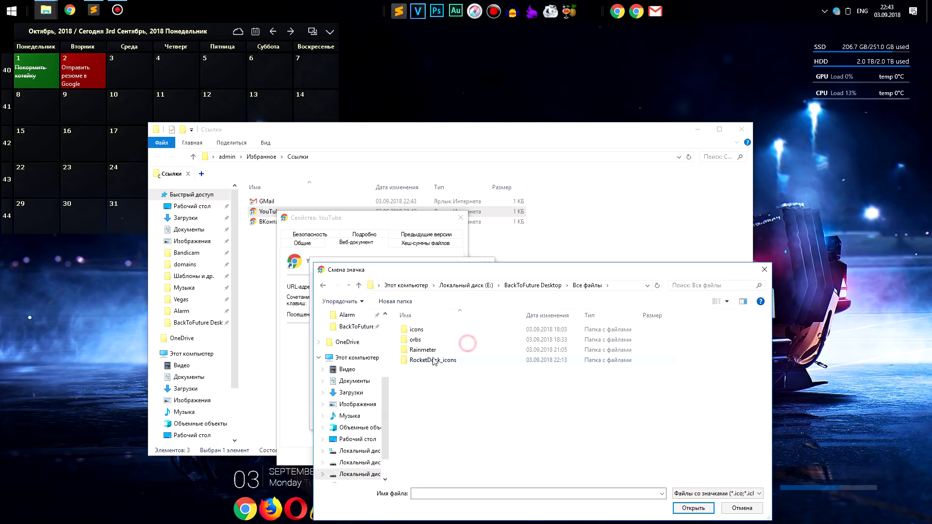
pyautogui.doubleClick(442, 330)
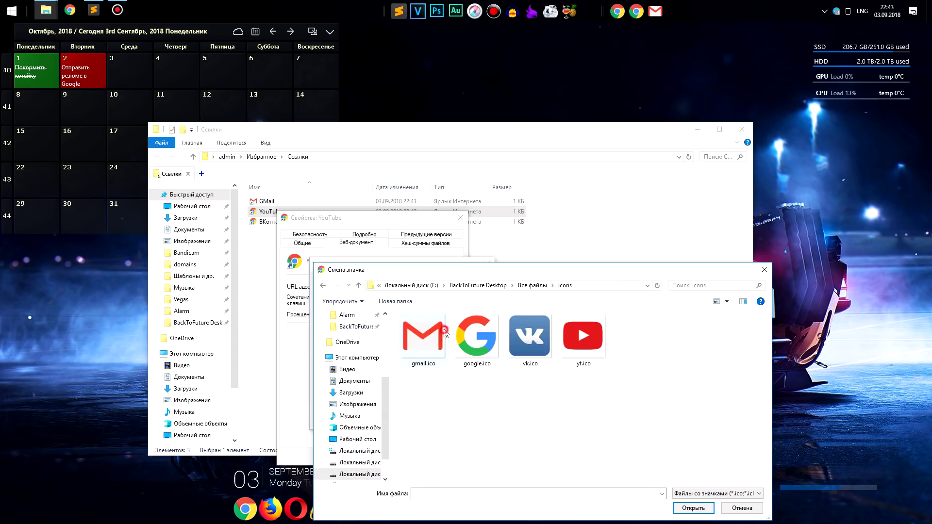
pyautogui.click(582, 287)
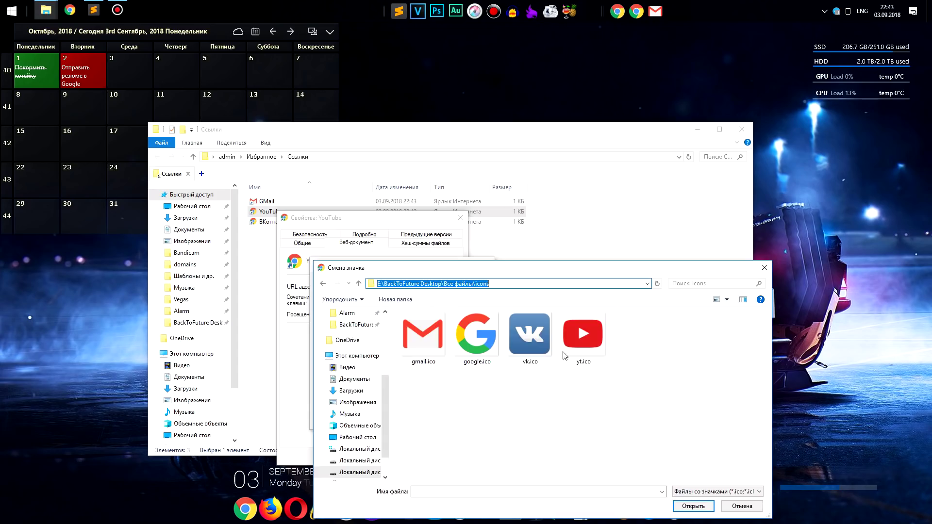
pyautogui.doubleClick(572, 340)
pyautogui.click(427, 416)
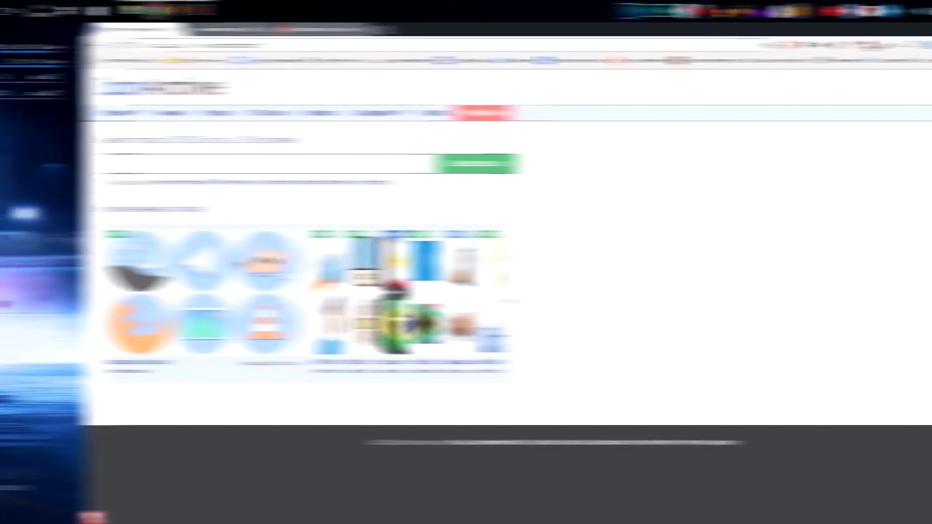
# Step: Search IconArchive for youtube icons
pyautogui.click(324, 164)
pyautogui.write('youtube')
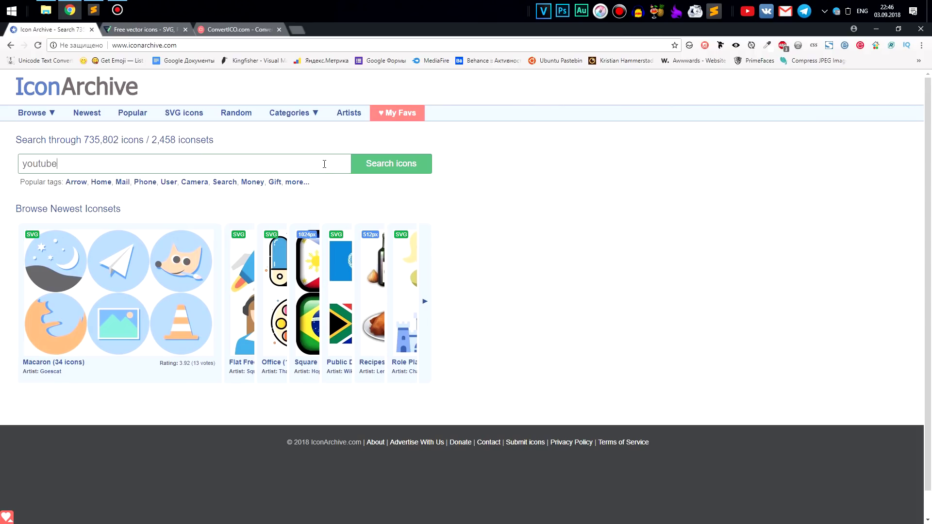
pyautogui.press('Return')
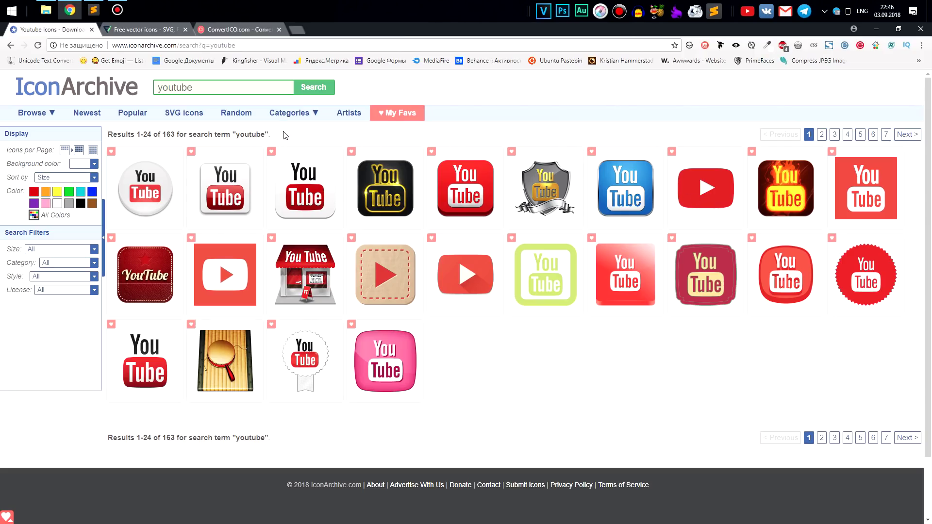
# Step: Search Flaticon for youtube icons and bring up the ConvertICO page
pyautogui.click(146, 30)
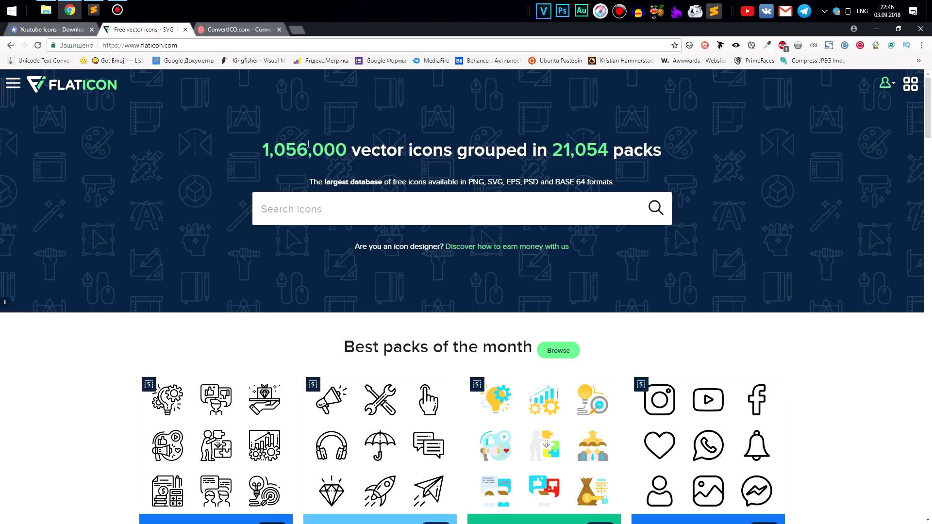
pyautogui.click(340, 209)
pyautogui.write('youtube')
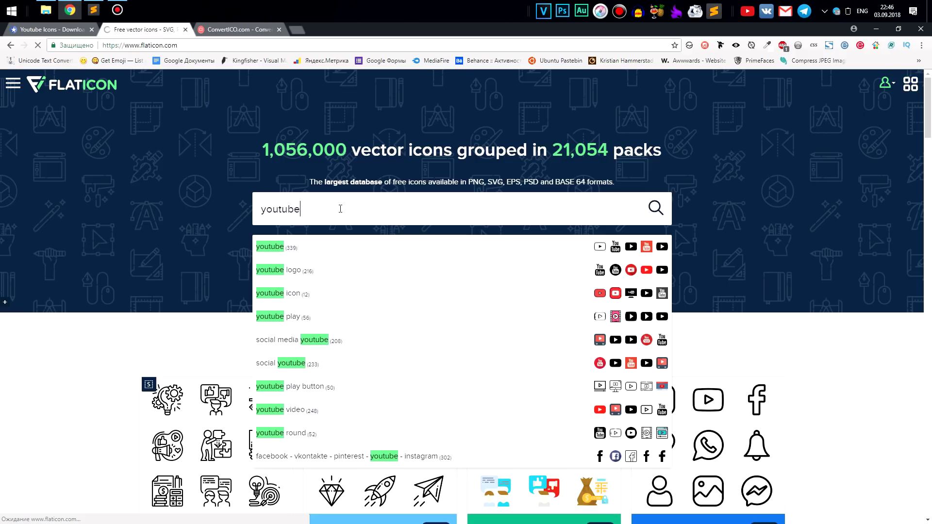
pyautogui.press('Return')
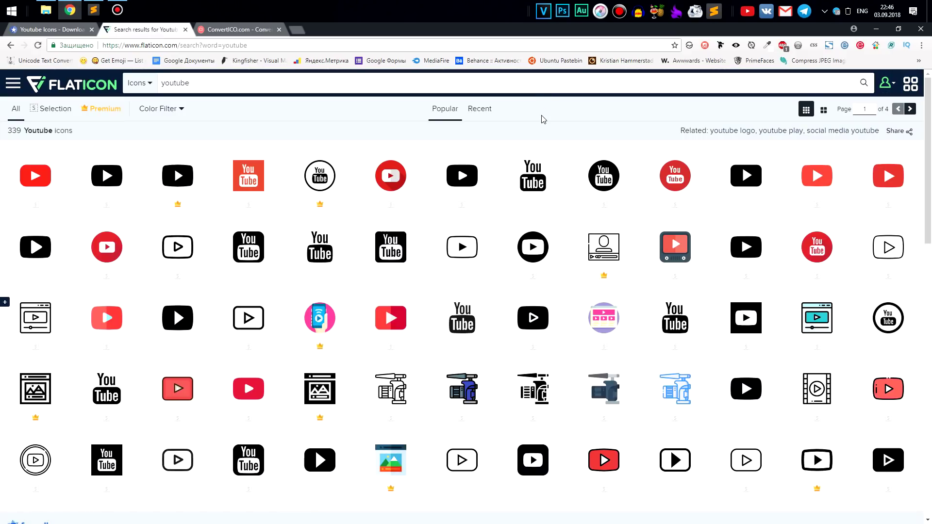
pyautogui.click(239, 29)
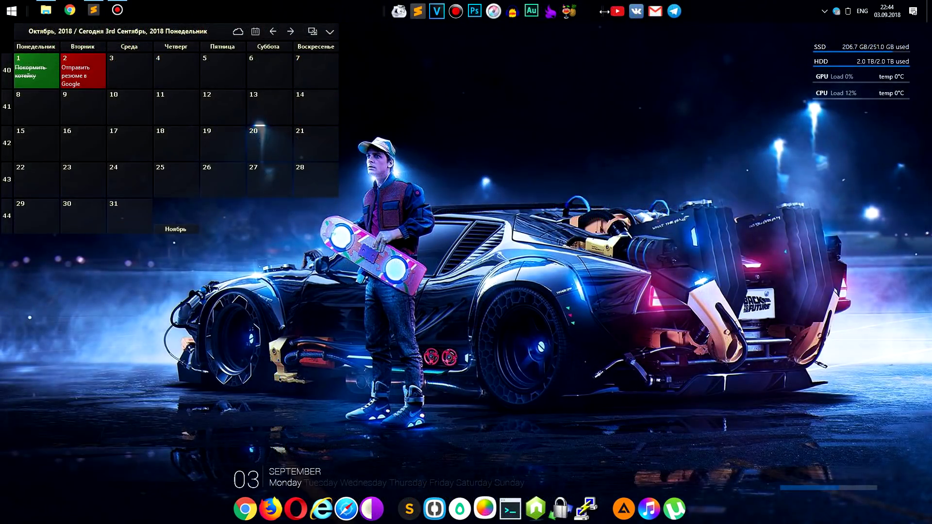
# Step: Move the Ссылки shortcuts on the taskbar next to the notification area and shift the MyPanel shortcuts close to them
pyautogui.moveTo(605, 11); pyautogui.dragTo(733, 10)
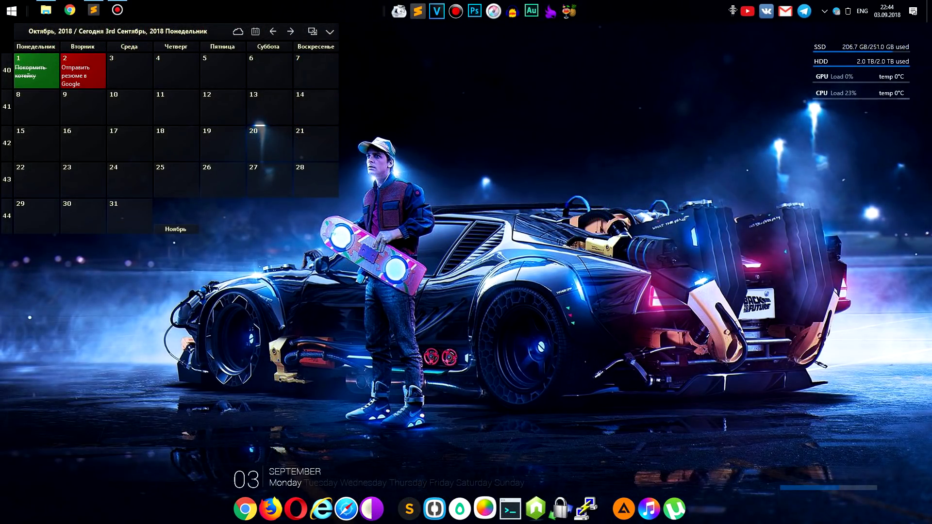
pyautogui.moveTo(384, 11); pyautogui.dragTo(530, 11)
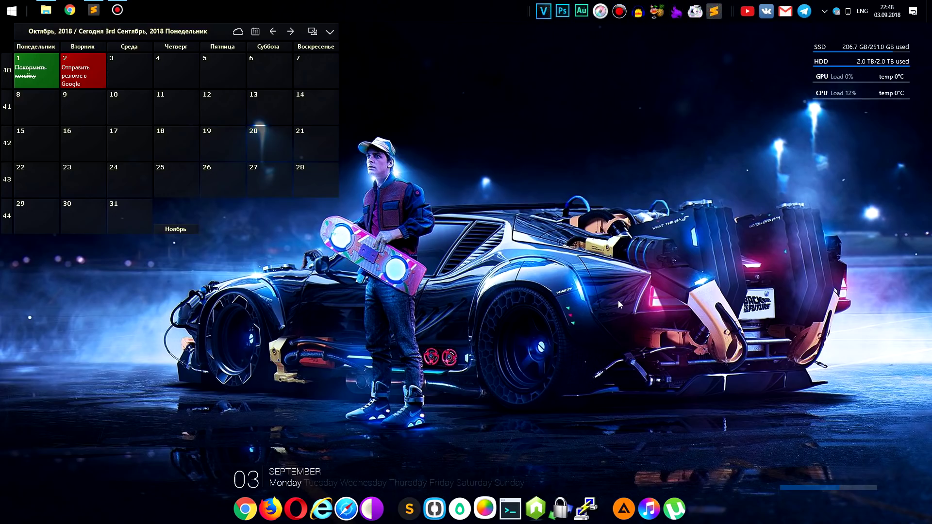
# Step: Run StartIsBackPlusPlus_setup.exe from the BackToFuture Desktop\Софт folder and install it only for the current account
pyautogui.click(45, 10)
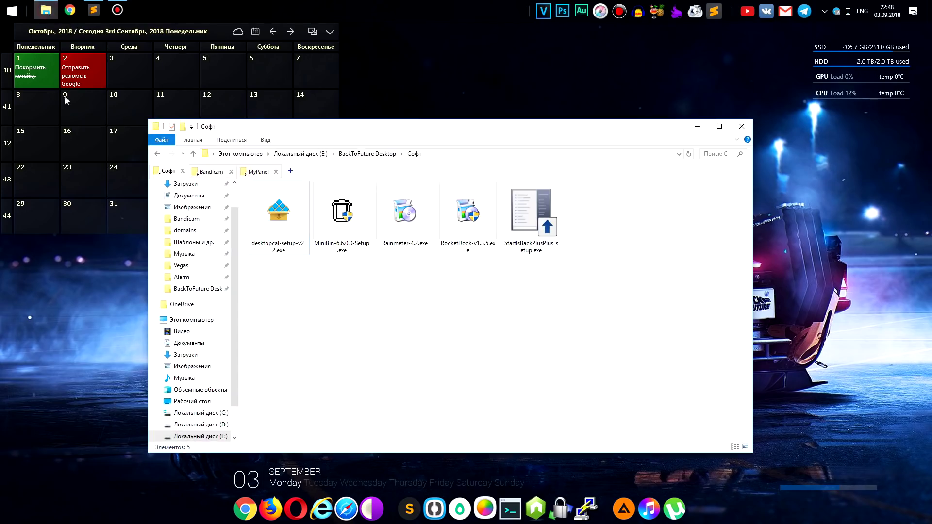
pyautogui.click(537, 224)
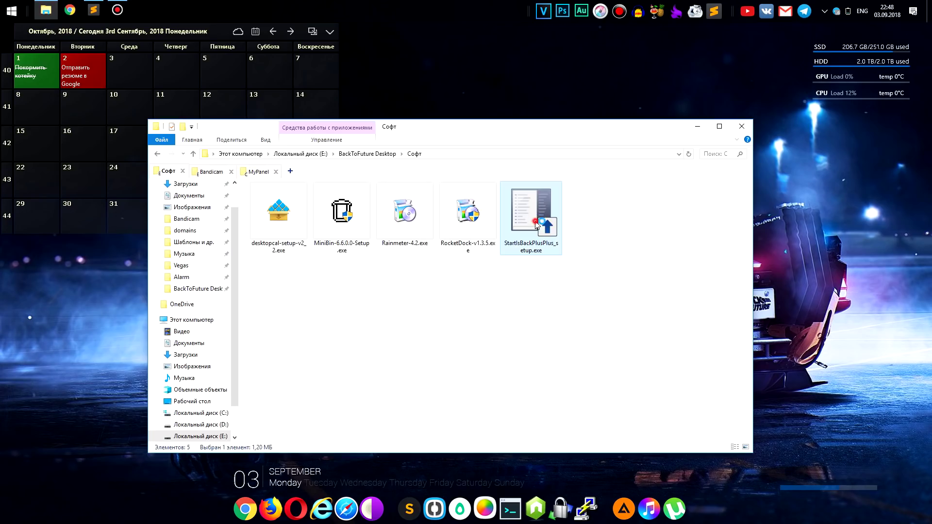
pyautogui.doubleClick(536, 224)
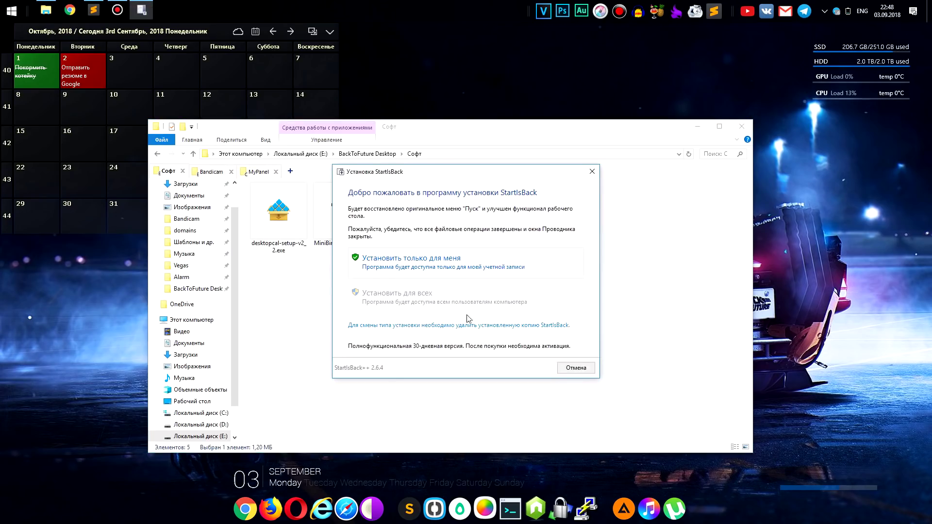
pyautogui.click(449, 262)
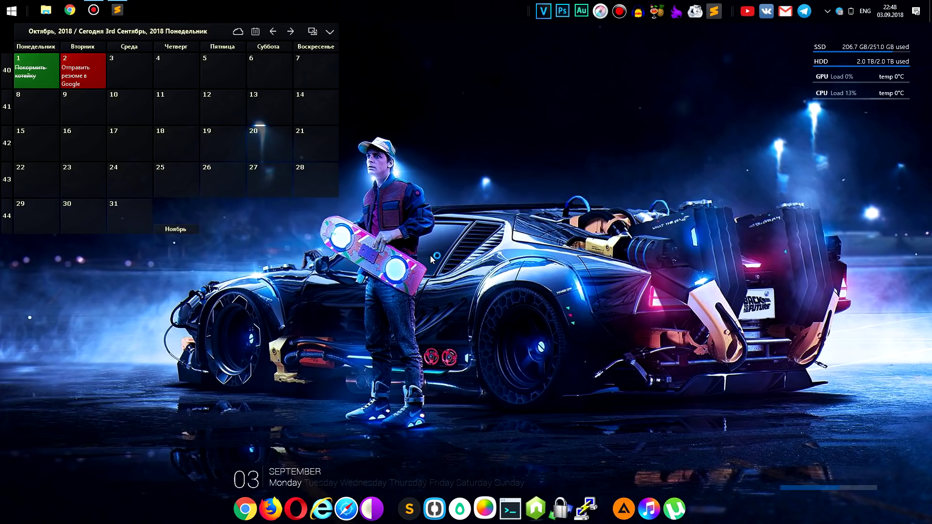
# Step: Open the StartIsBack settings from the Start button's properties and show the Внешний вид page
pyautogui.rightClick(11, 11)
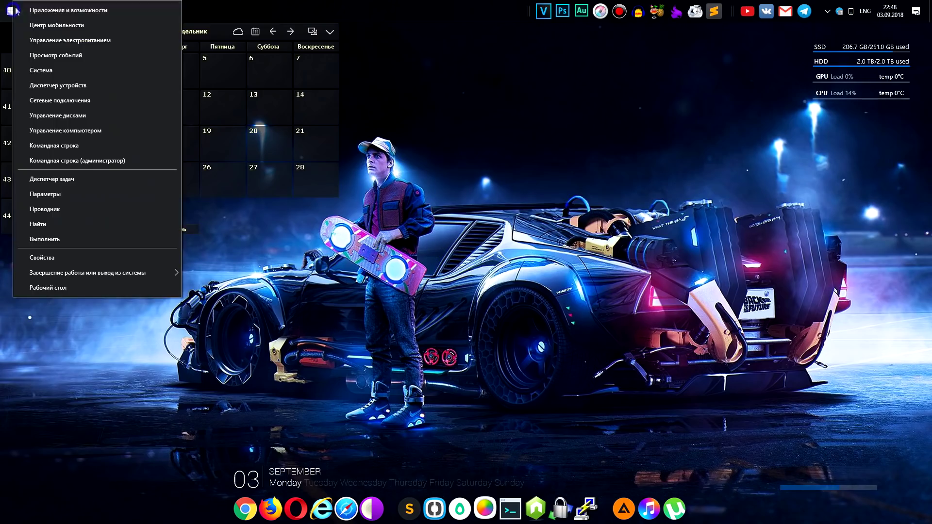
pyautogui.click(25, 259)
pyautogui.click(331, 168)
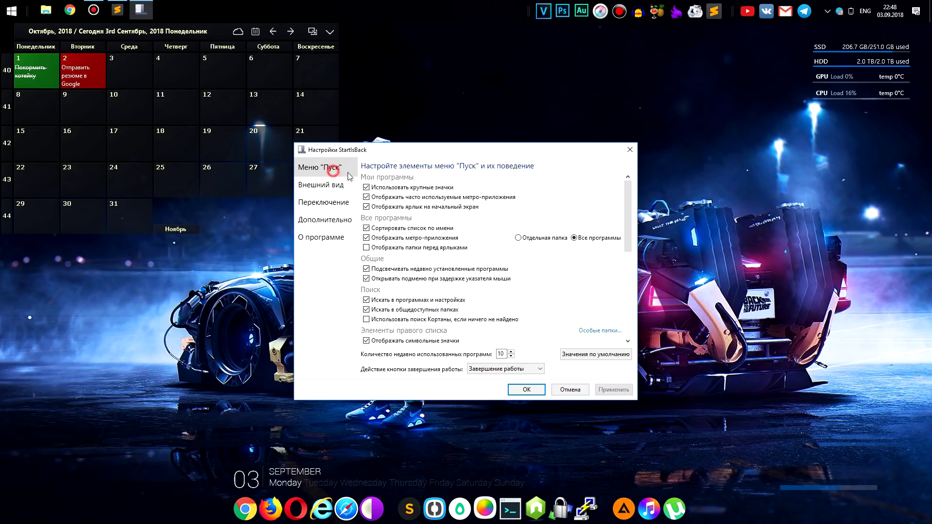
pyautogui.moveTo(438, 150); pyautogui.dragTo(414, 159)
pyautogui.click(314, 198)
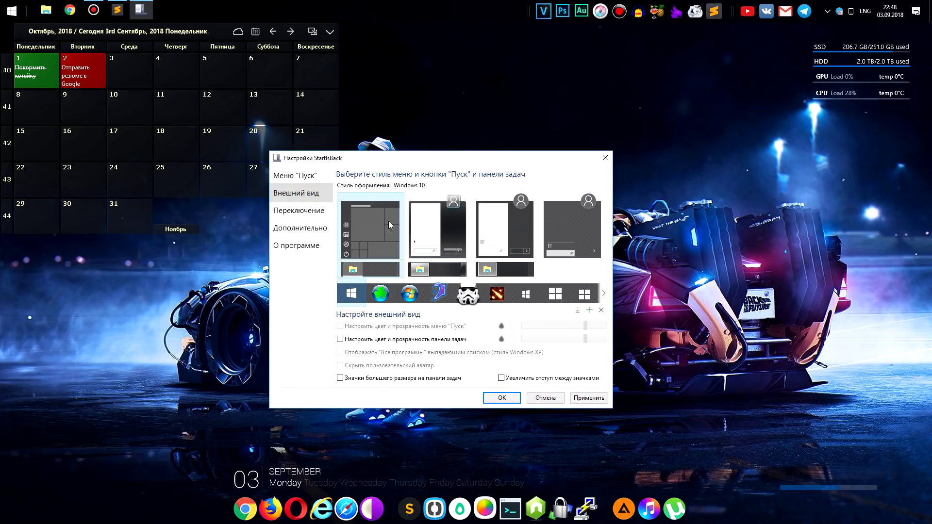
# Step: Apply the Windows 7 style to the Start menu and taskbar and open the menu to check it
pyautogui.click(6, 17)
pyautogui.click(435, 243)
pyautogui.click(429, 235)
pyautogui.click(585, 398)
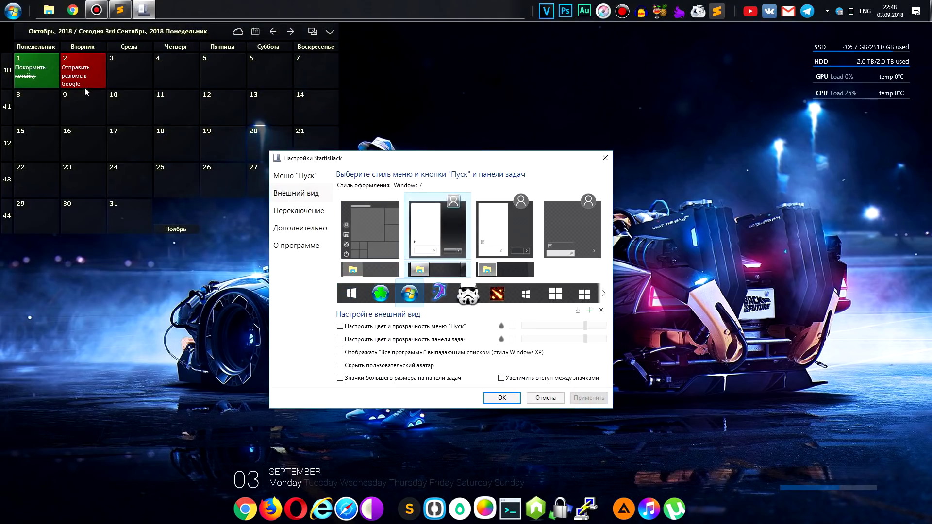
pyautogui.click(12, 12)
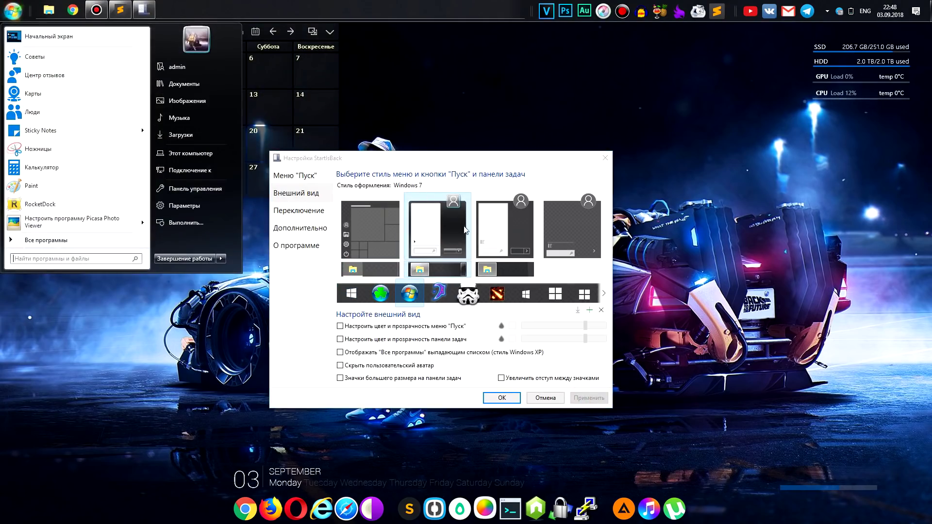
# Step: Apply the Plain8 style with the Shamrock Start button and check the Start menu
pyautogui.click(503, 243)
pyautogui.click(380, 293)
pyautogui.click(589, 398)
pyautogui.click(12, 11)
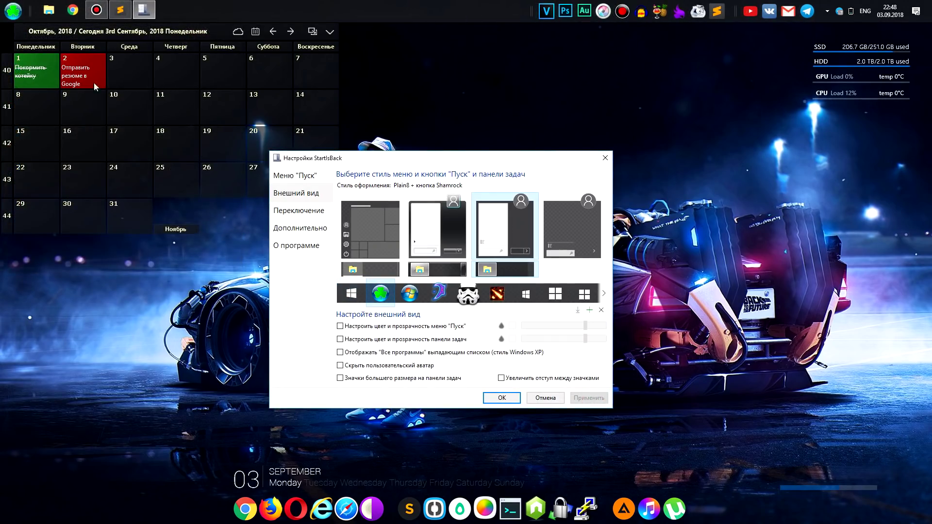
# Step: Change the Start button image to winbluestart.png, apply it and try the button
pyautogui.click(602, 294)
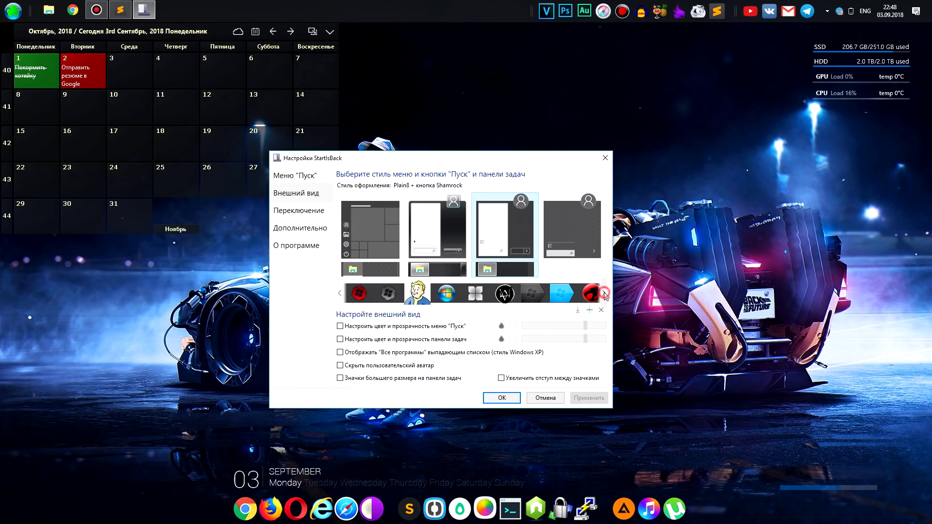
pyautogui.click(561, 293)
pyautogui.click(589, 398)
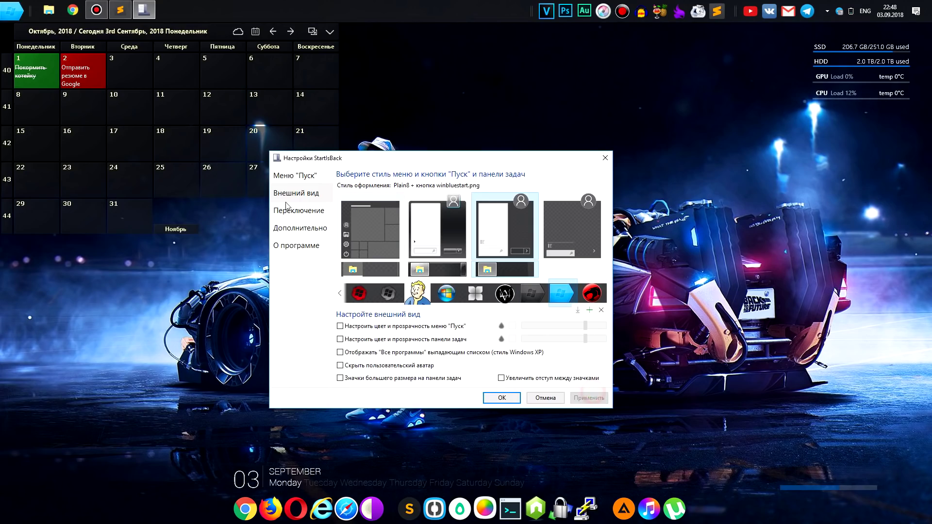
pyautogui.click(12, 10)
# Step: Review the Переключение and Дополнительно settings of StartIsBack and check how the Start menu looks with the custom button
pyautogui.click(299, 210)
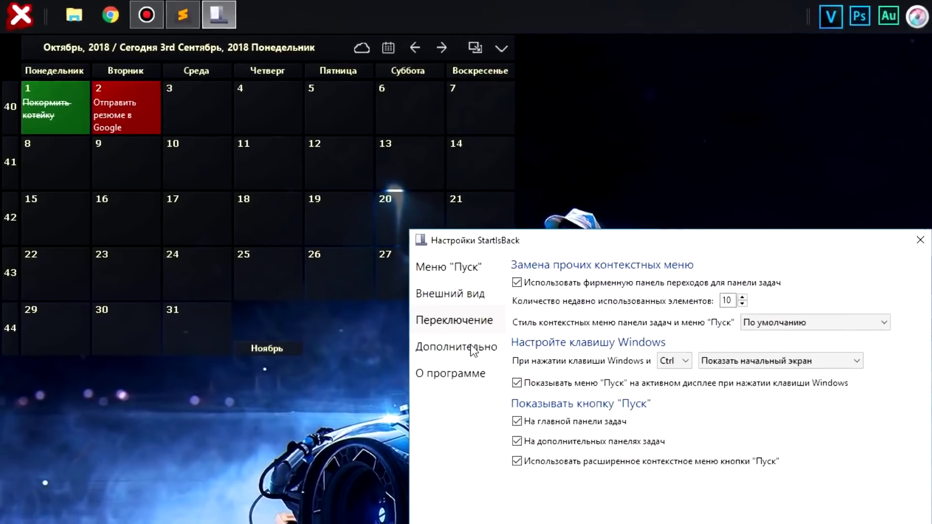
pyautogui.click(473, 347)
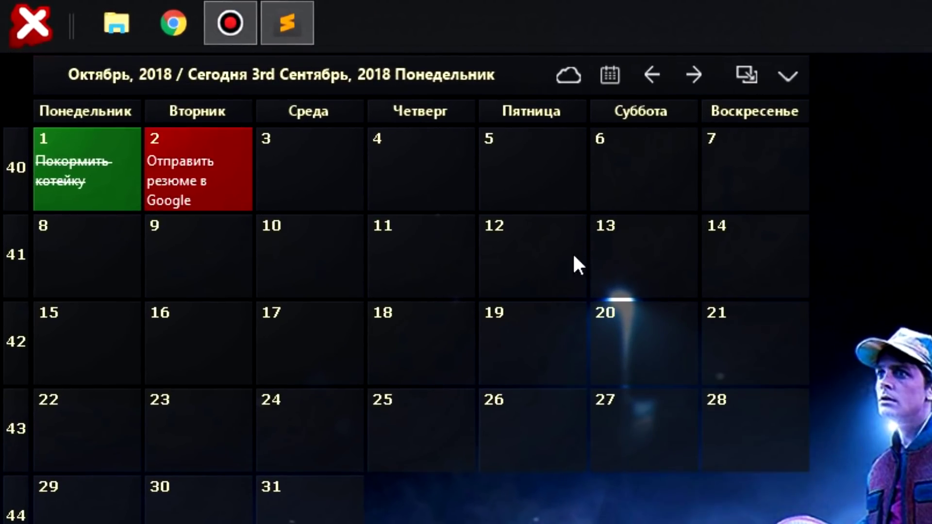
pyautogui.click(34, 23)
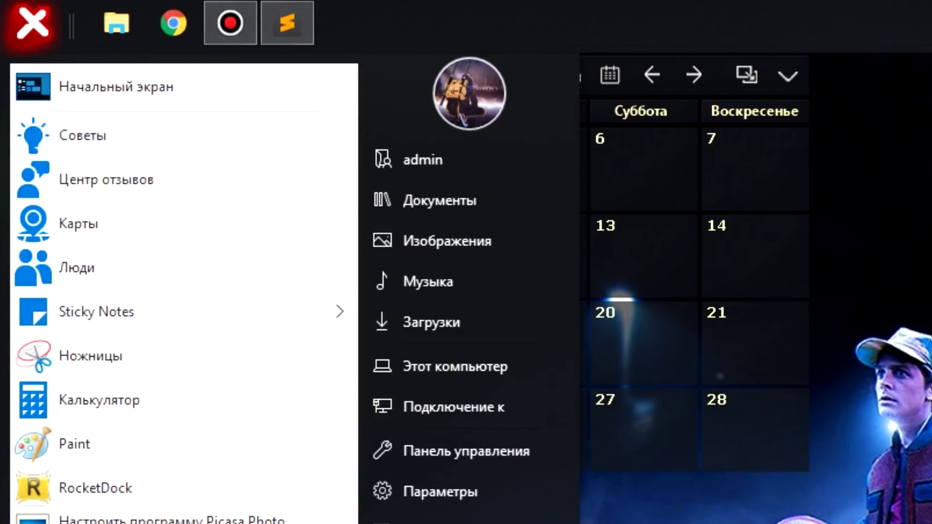
pyautogui.press('Escape')
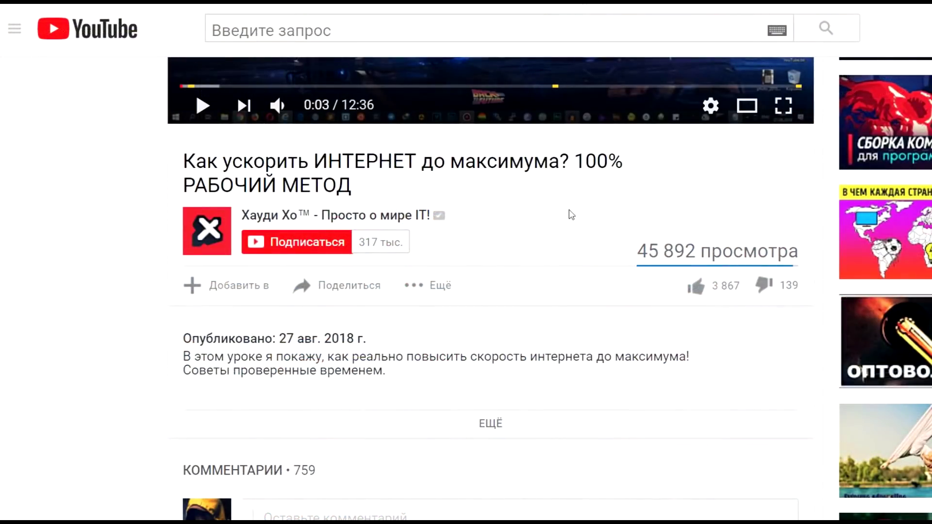
# Step: Like the YouTube video about speeding up the internet and subscribe to its channel
pyautogui.click(696, 292)
pyautogui.click(318, 245)
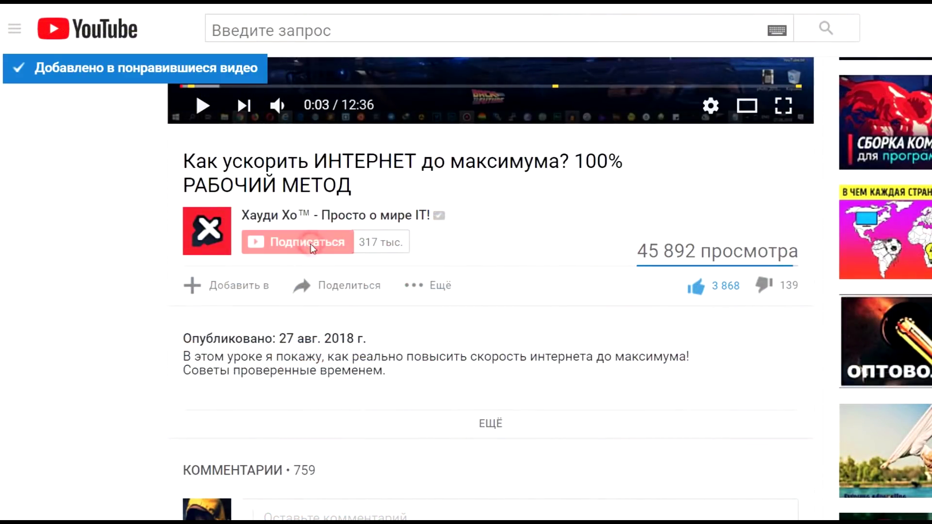
# Step: Set the channel's notifications to Получать все and save the choice
pyautogui.click(376, 241)
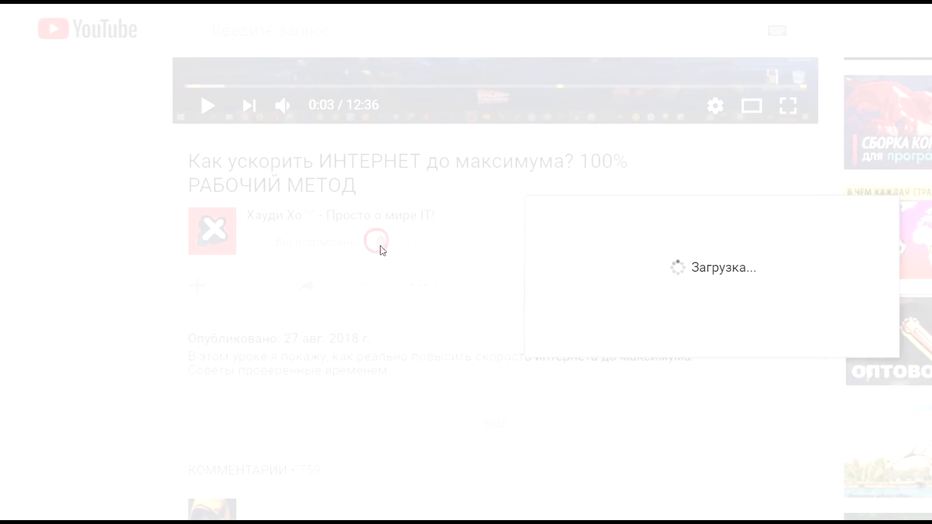
pyautogui.click(554, 185)
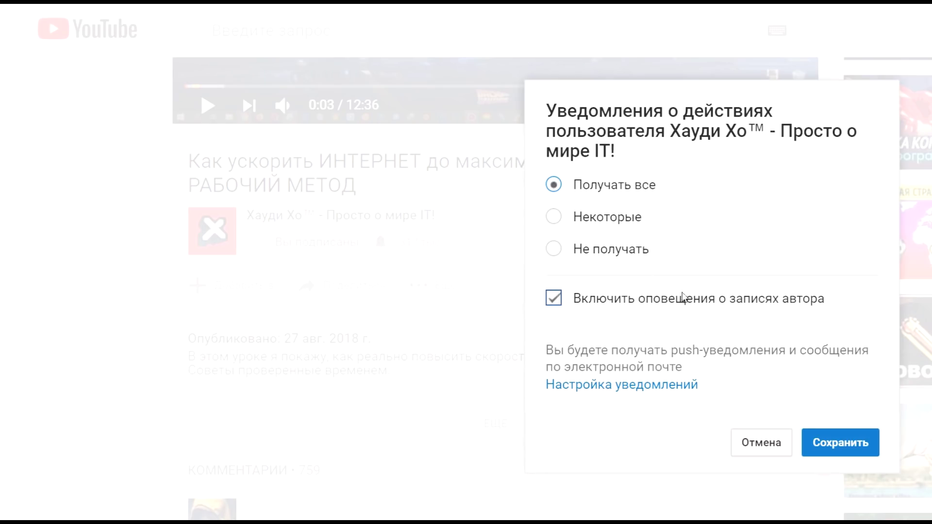
pyautogui.click(831, 444)
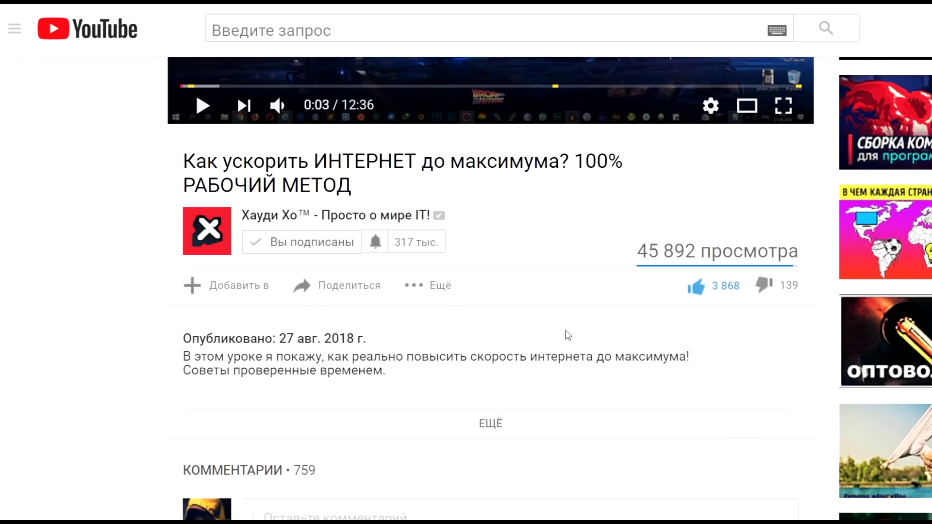